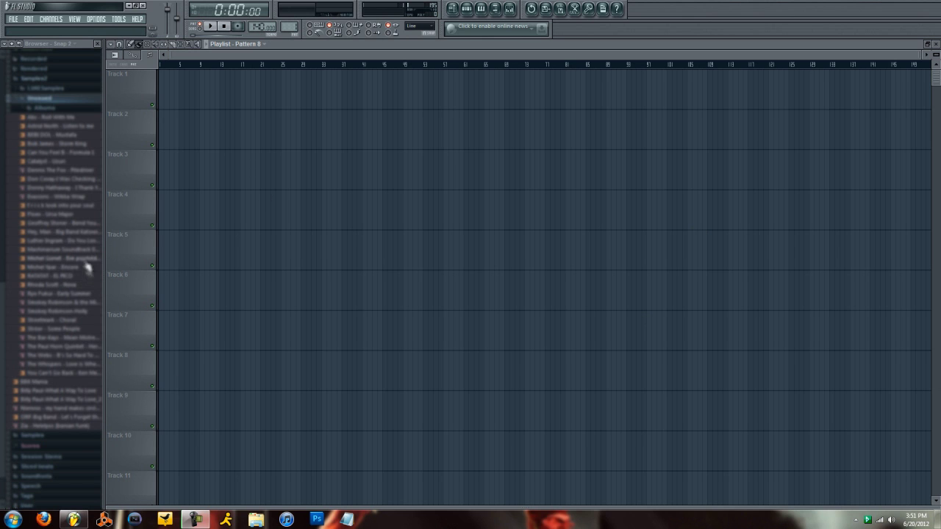
- Check the bit rate in the file details of The Webs - It's So Hard To Break A Habit (1967), and close its properties
right_click(73, 355)
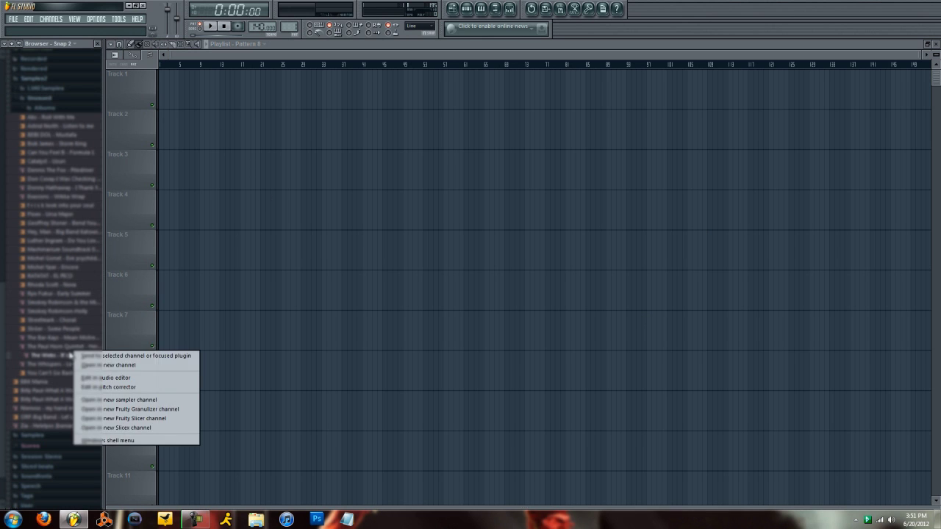
click(134, 441)
click(184, 431)
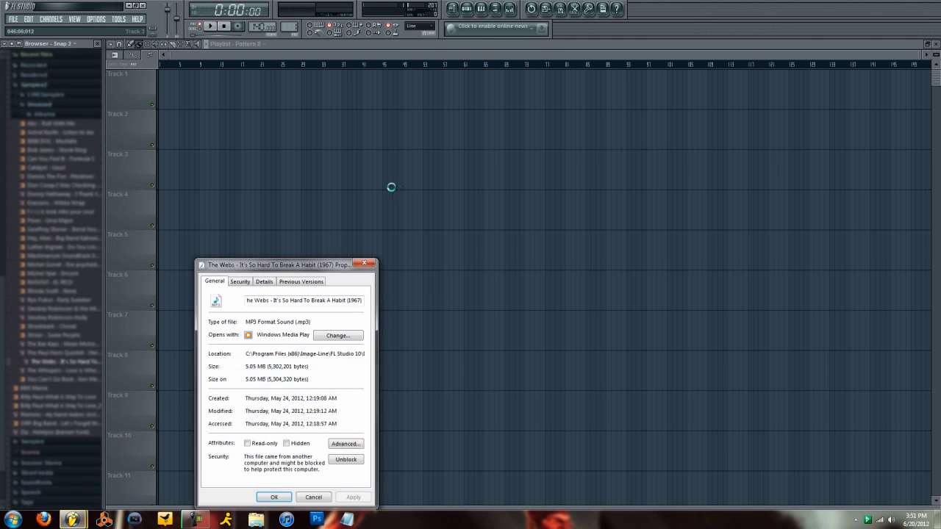
click(264, 281)
drag(285, 265, 319, 191)
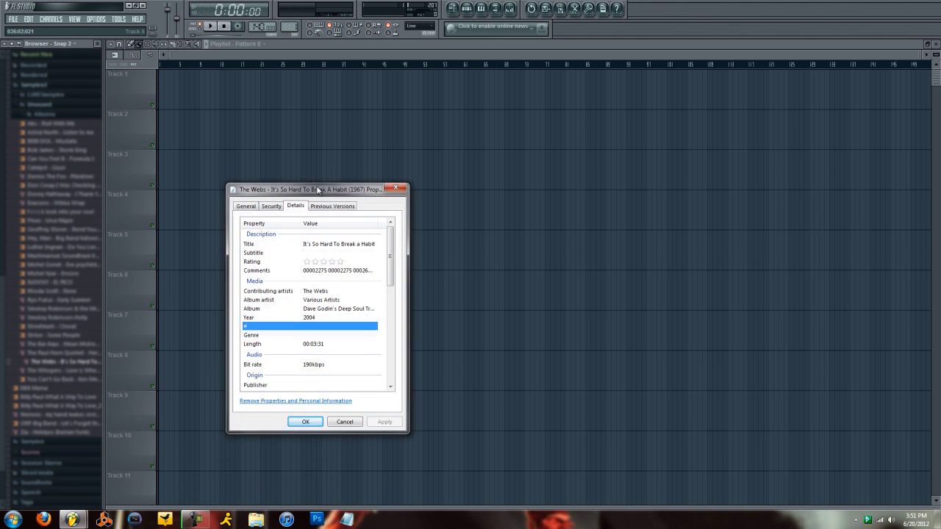
drag(390, 258, 391, 289)
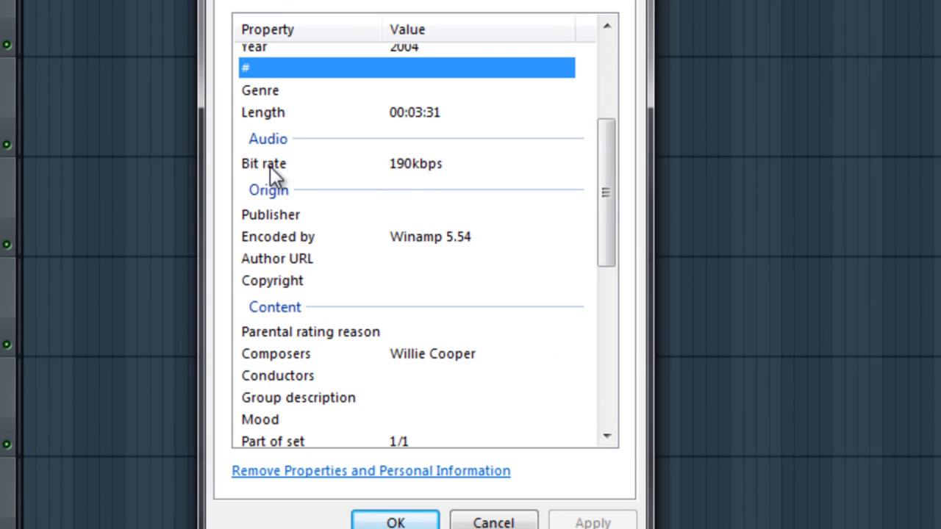
click(422, 167)
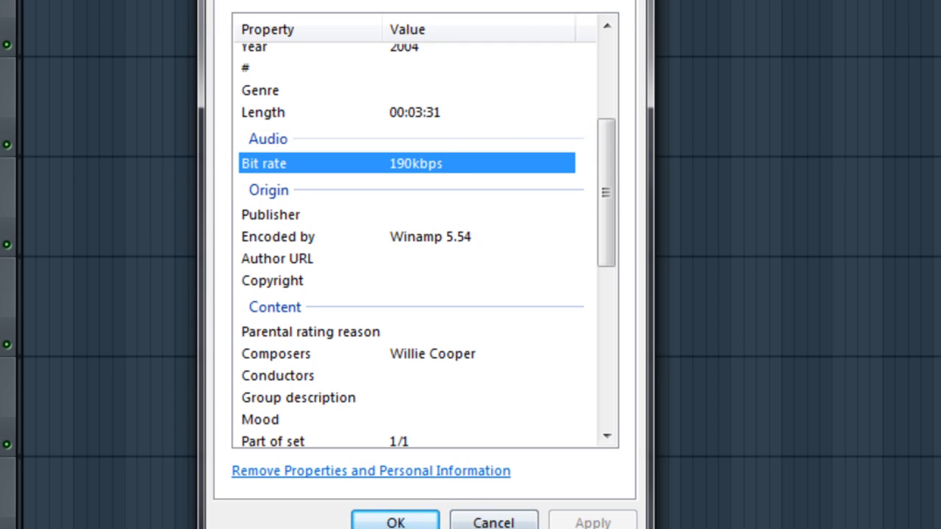
click(506, 522)
- Add a Slicex channel to the project and move its plugin window higher over the playlist
click(51, 19)
mouse_move(56, 29)
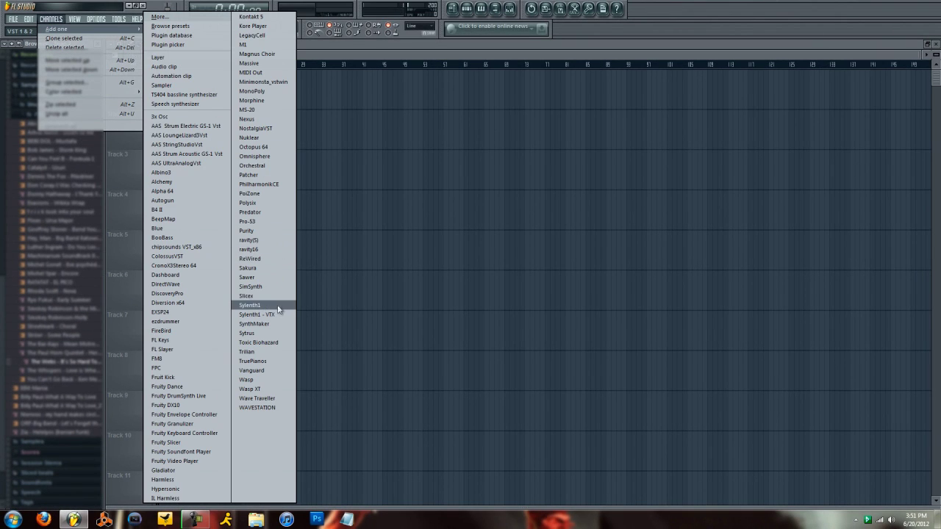
click(250, 295)
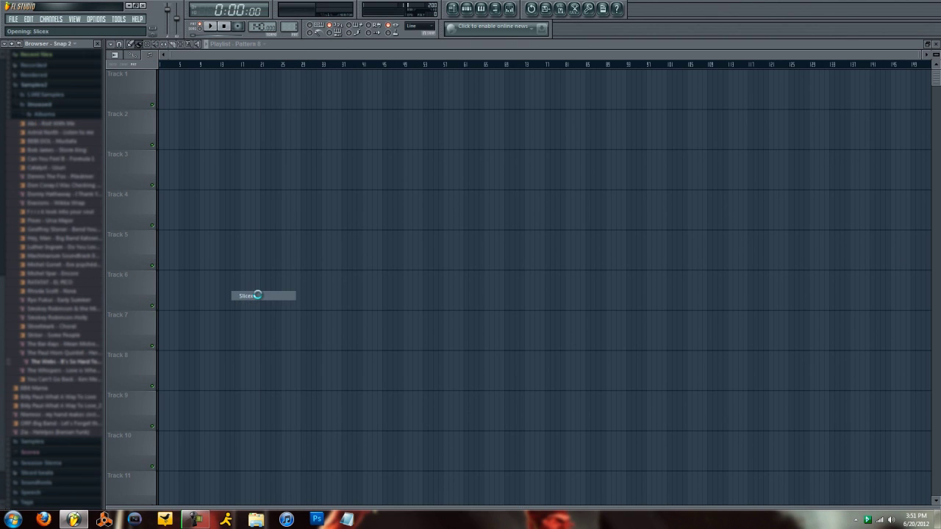
drag(360, 226, 405, 103)
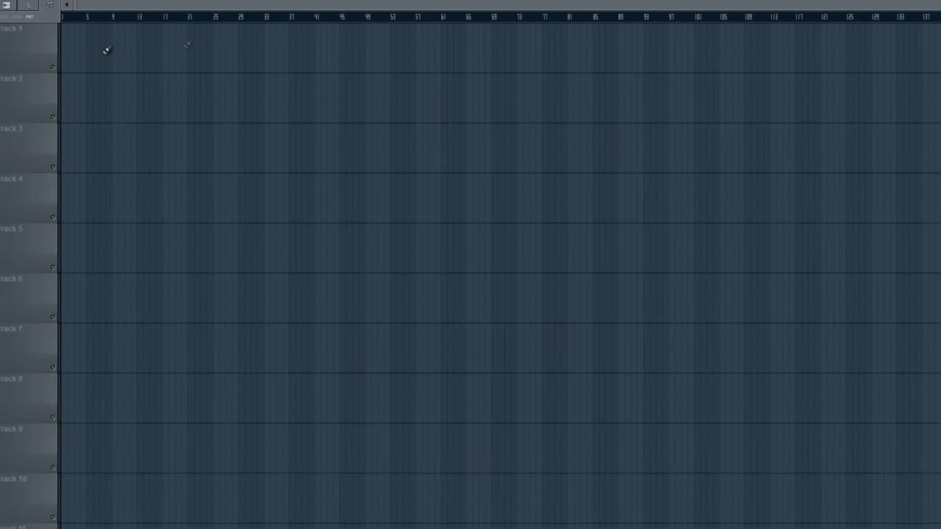
drag(524, 48, 918, 54)
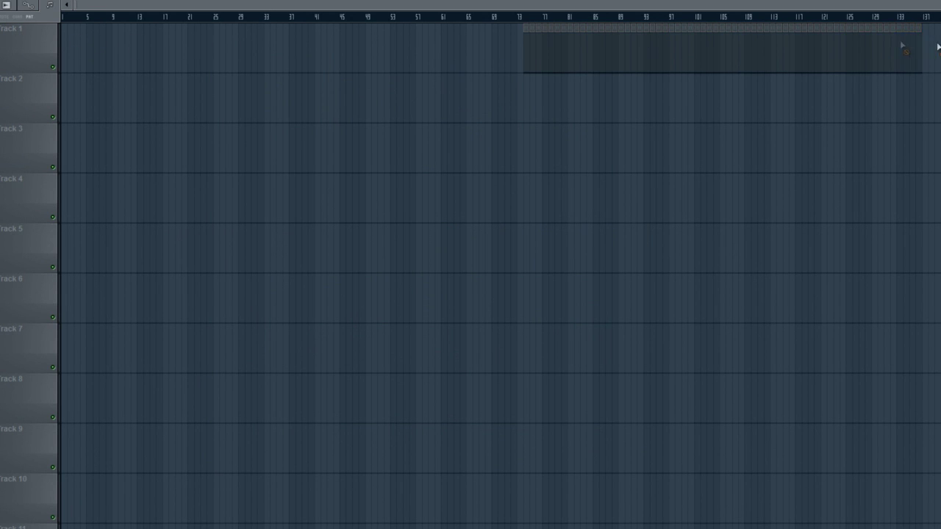
drag(923, 42, 507, 42)
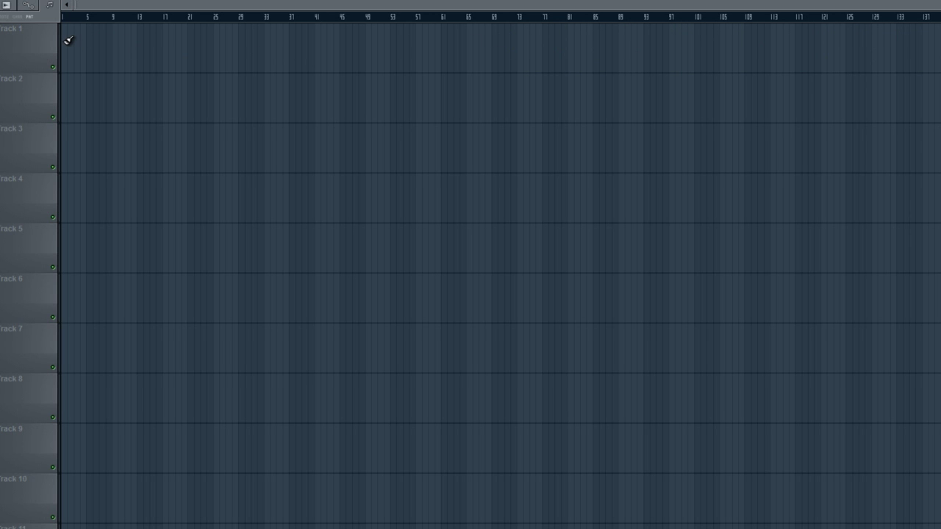
mouse_move(68, 40)
mouse_down()
mouse_move(640, 49)
mouse_move(63, 42)
mouse_up()
- Reopen the Slicex channel and load The Webs song It's So Hard To Break A Habit from the browser into deck A
key(F6)
click(710, 101)
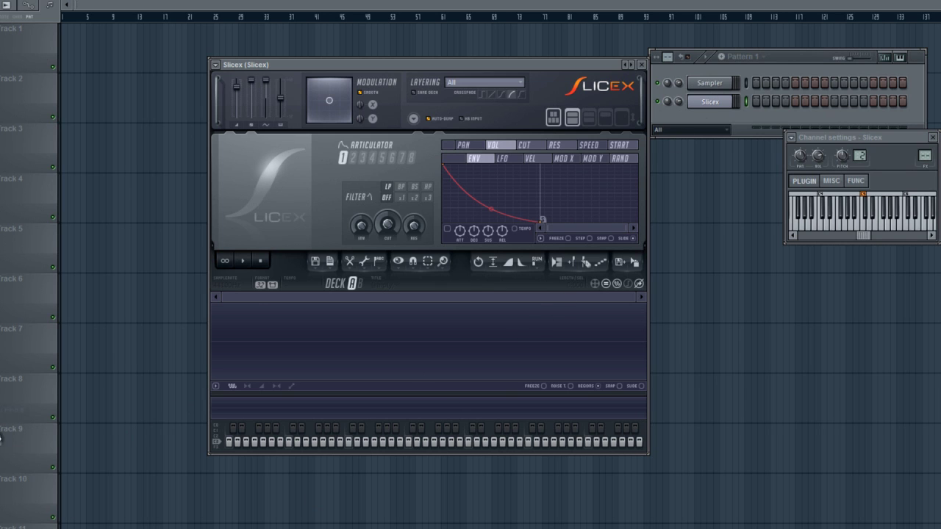
drag(0, 399, 341, 364)
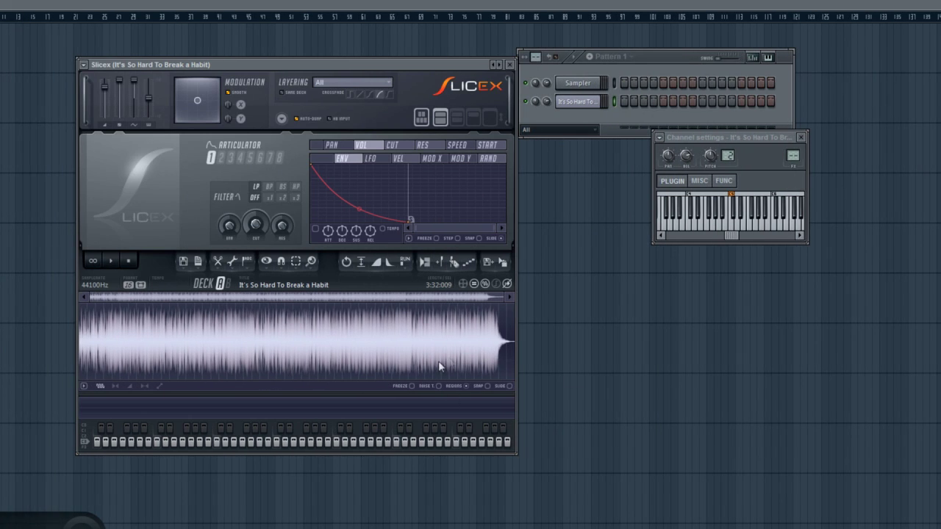
scroll(116, 352, up, 4)
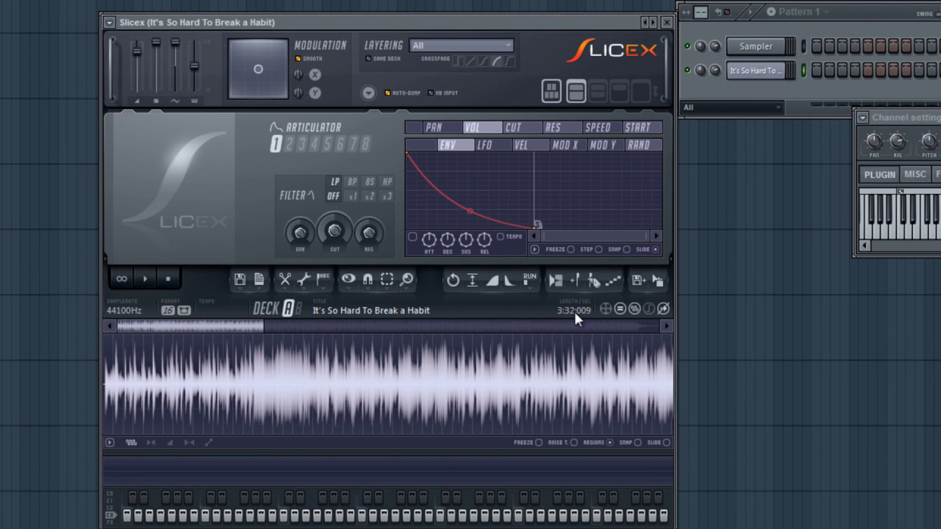
scroll(177, 367, up, 2)
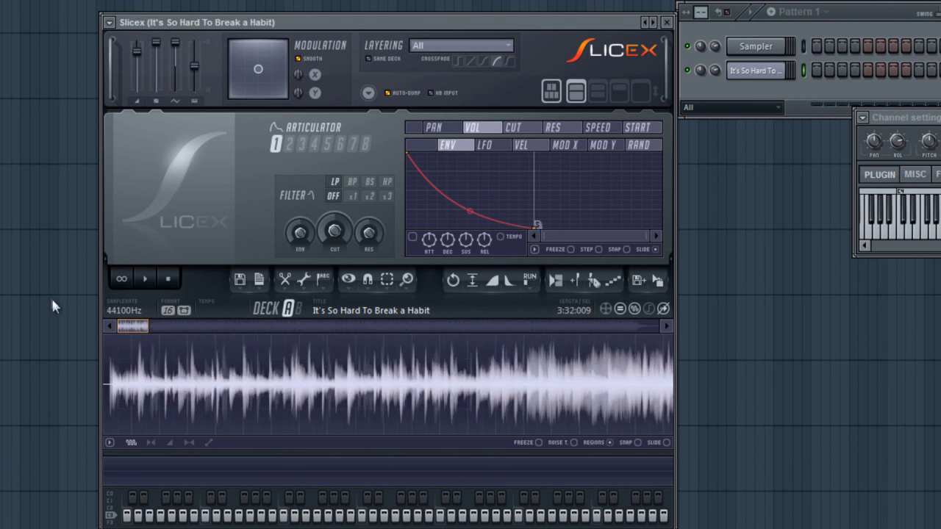
scroll(224, 401, up, 2)
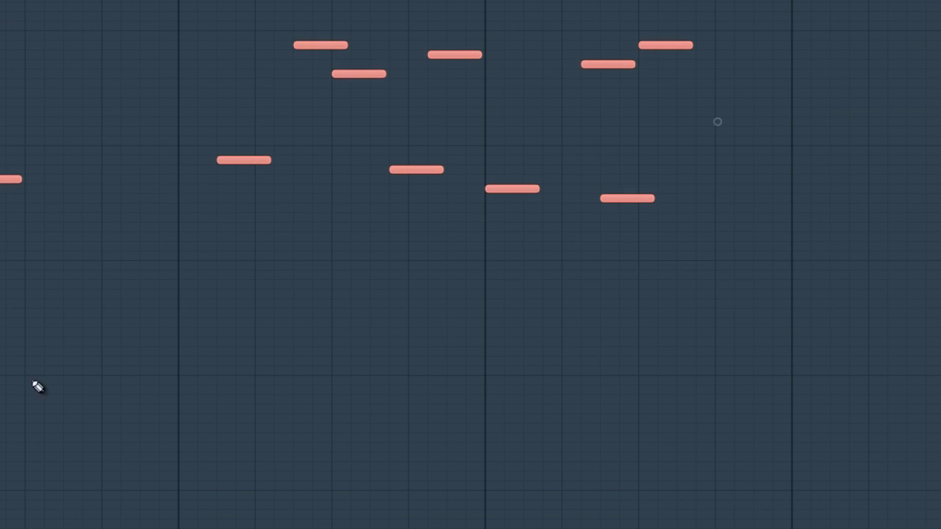
key(Delete)
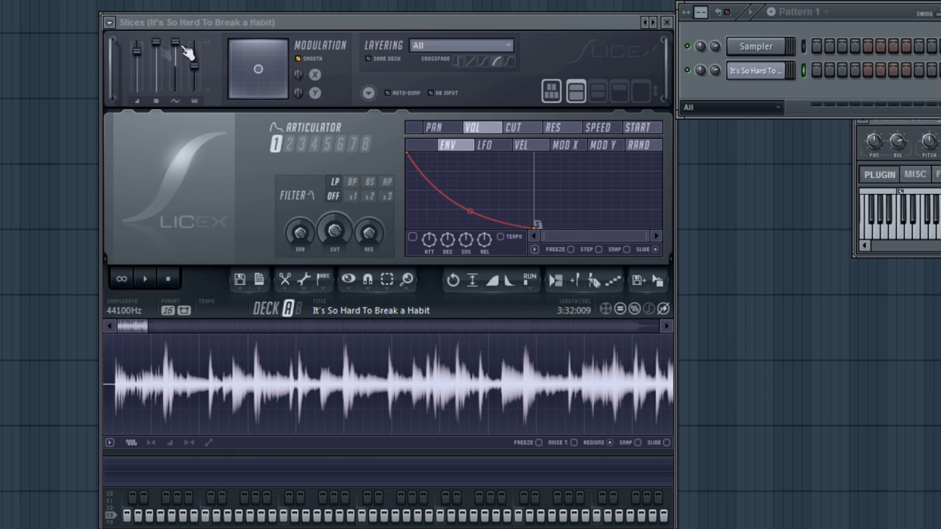
- Go through the filter types of articulator 1 and set it to HP
click(341, 183)
click(354, 184)
click(369, 184)
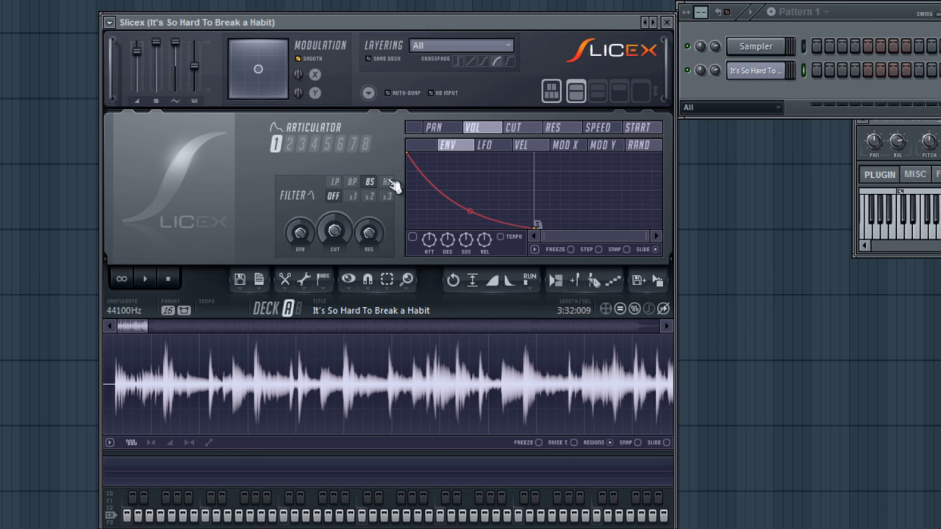
click(388, 182)
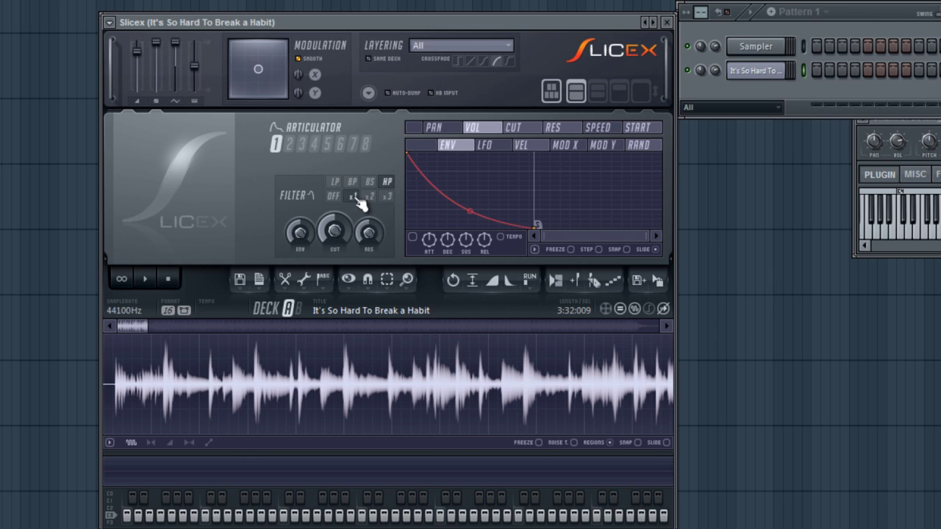
- Try the x1, x2 and x3 filter strengths on articulator 1 and switch the filter back to OFF
click(371, 197)
click(389, 197)
click(370, 197)
click(353, 197)
click(336, 197)
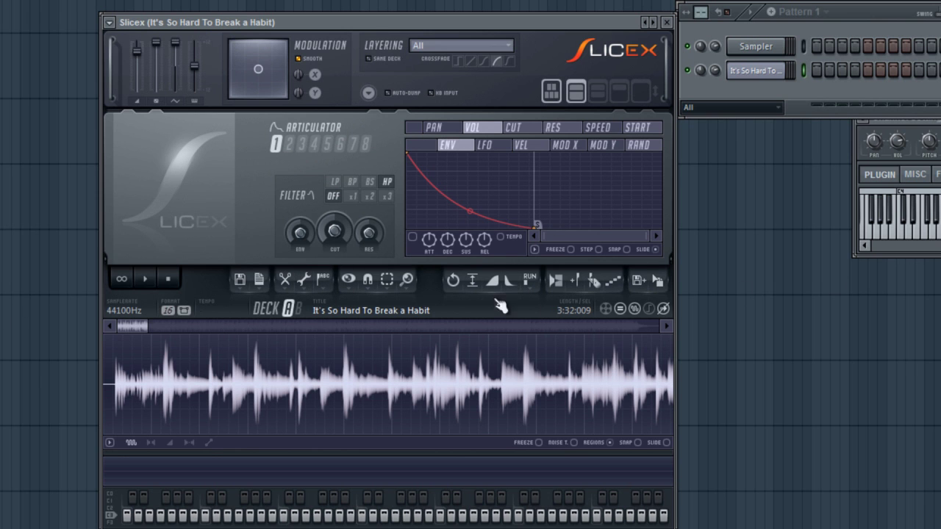
- Normalize the song's closing fade-out from about 3:24:391 to 3:31:529, and undo the normalization
scroll(329, 377, down, 5)
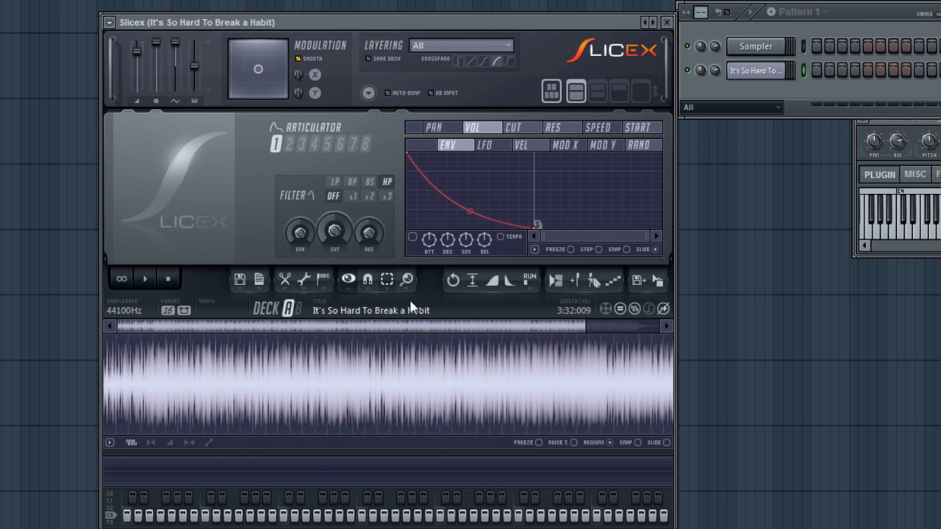
drag(643, 390, 608, 394)
scroll(558, 397, up, 3)
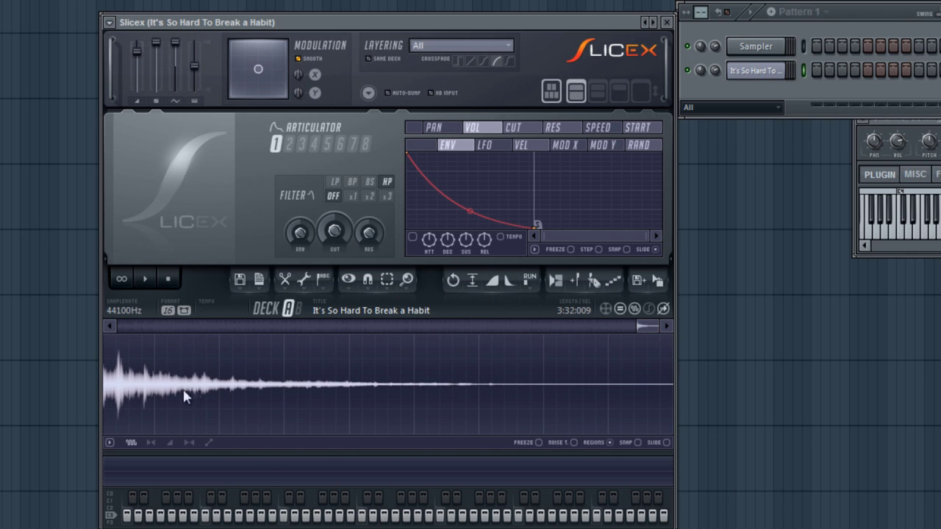
drag(642, 378, 182, 397)
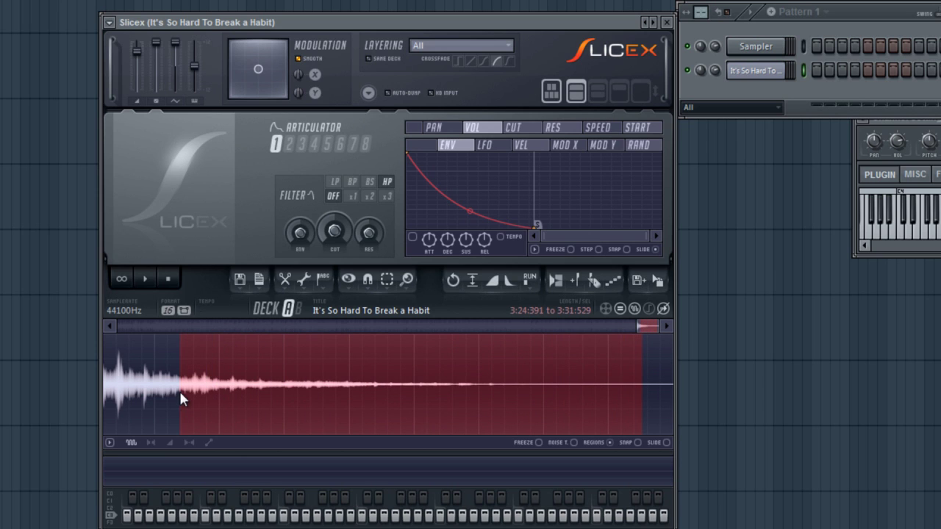
click(473, 281)
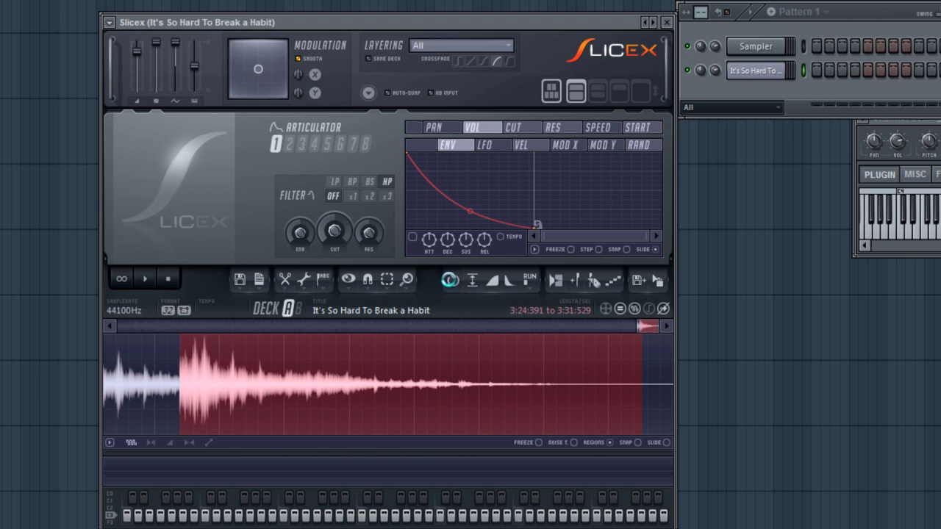
click(450, 280)
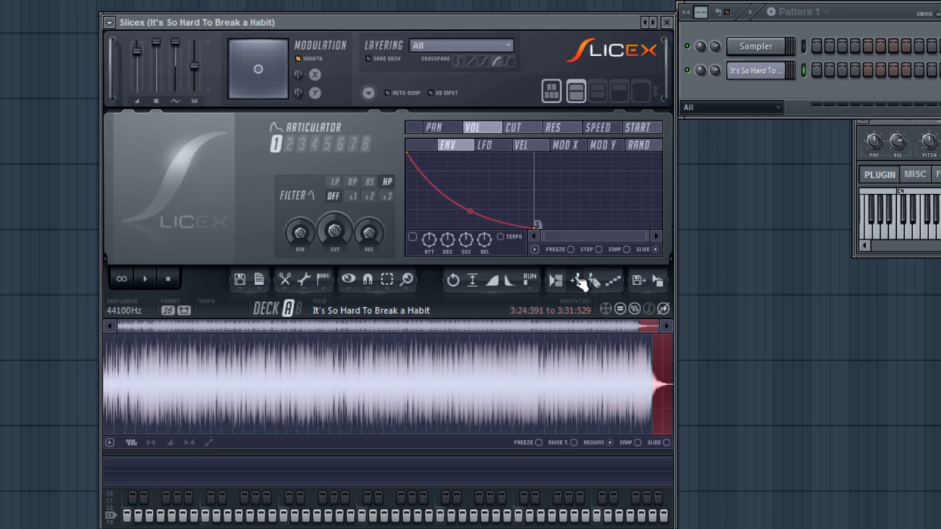
- Examine the opening section of the song's waveform at different magnifications to find where the beats fall
scroll(176, 397, up, 5)
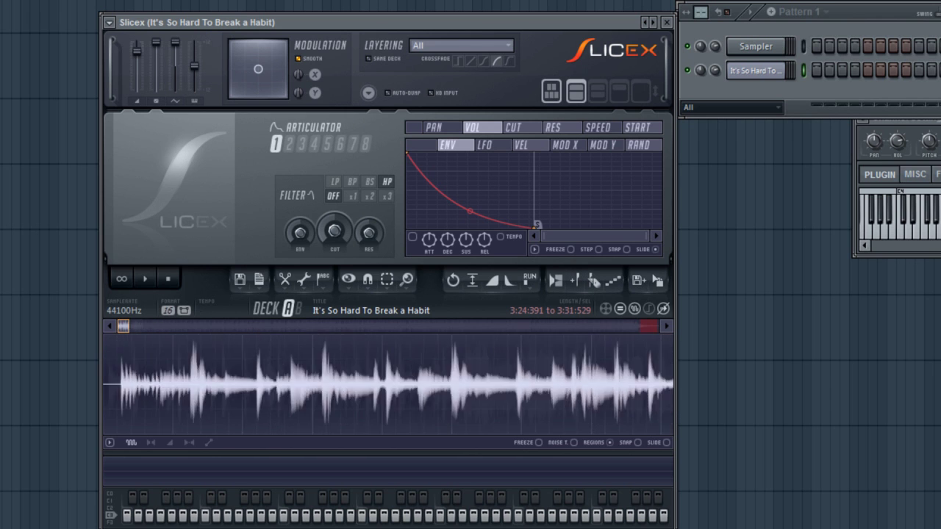
click(122, 388)
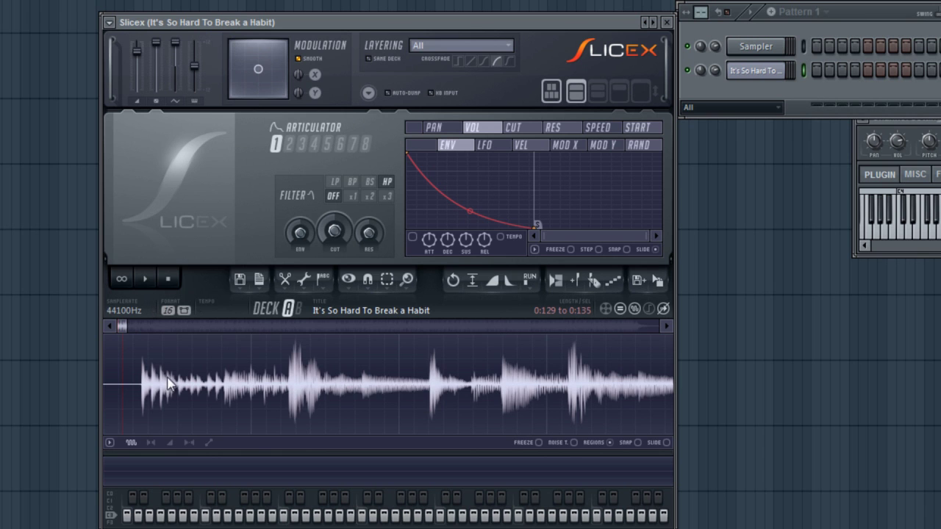
scroll(167, 384, down, 5)
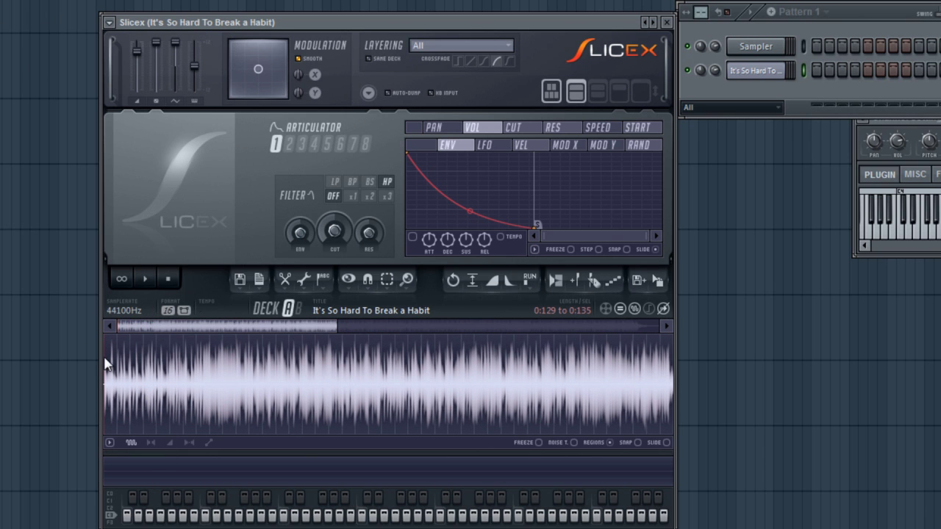
scroll(146, 378, up, 3)
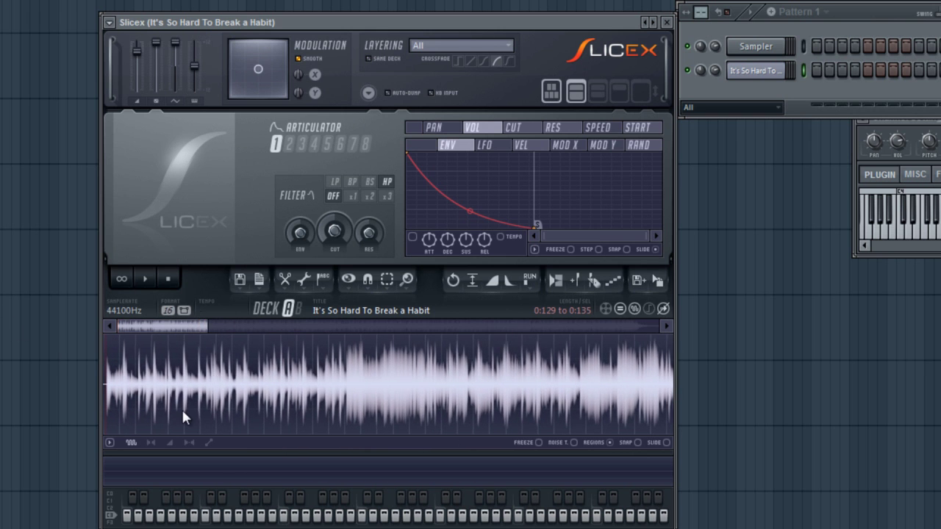
scroll(181, 406, up, 3)
scroll(181, 406, down, 6)
scroll(181, 406, up, 5)
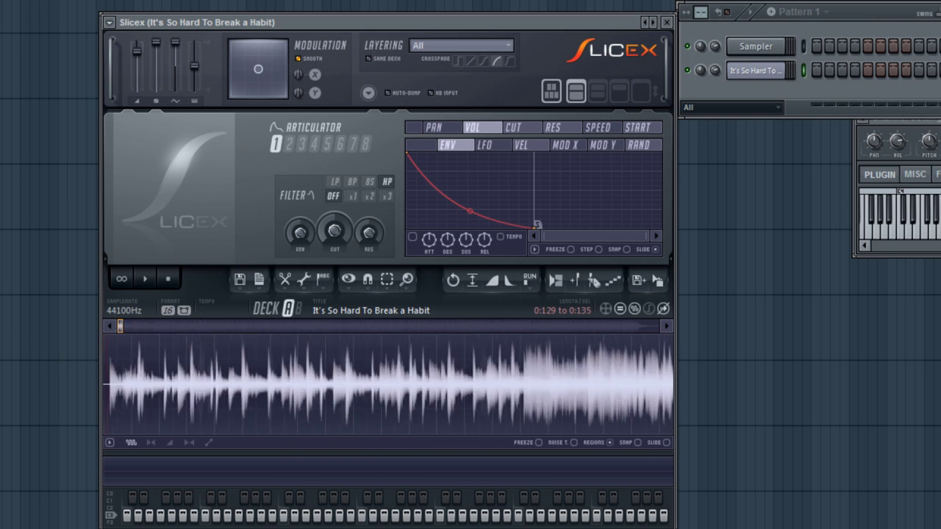
scroll(187, 408, up, 2)
scroll(189, 404, down, 5)
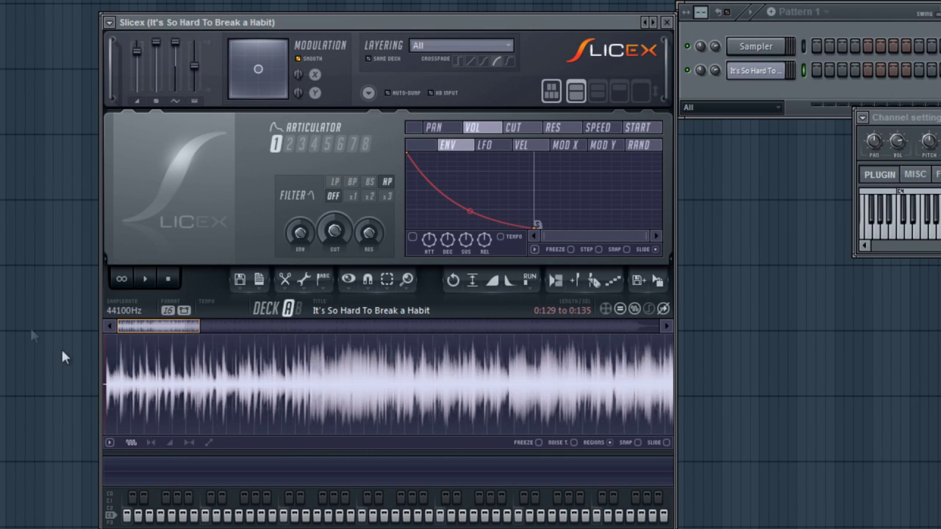
scroll(108, 379, up, 4)
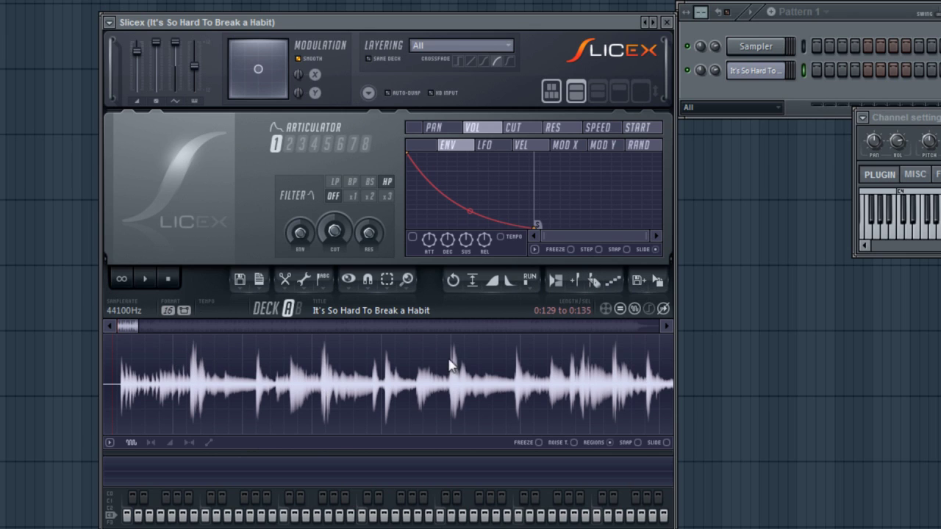
scroll(413, 378, down, 5)
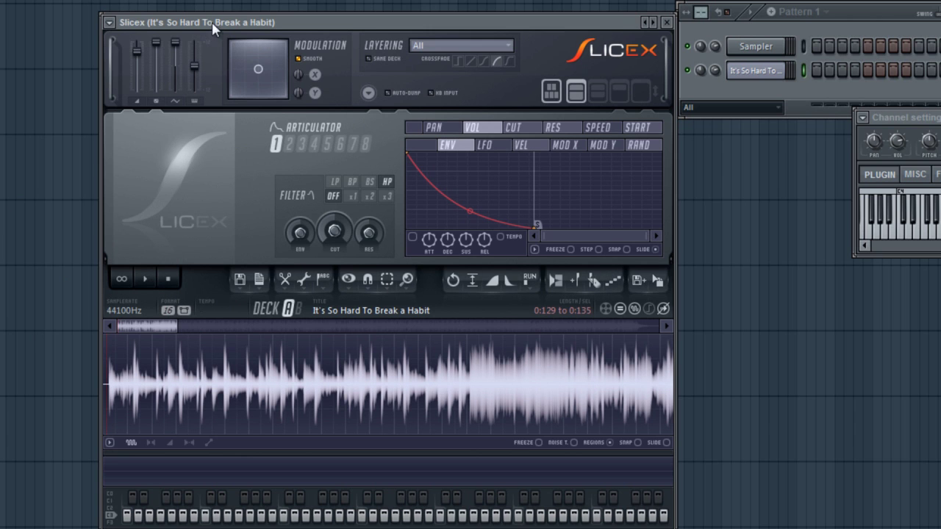
- Play the song from the start and drop ten markers on successive beats of the opening section, stopping playback after Marker #10
drag(213, 22, 220, 0)
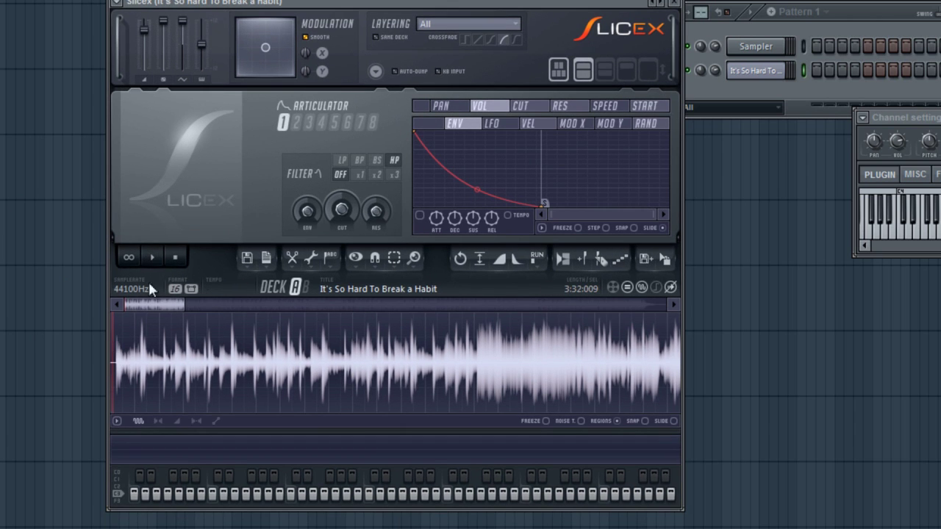
click(153, 258)
click(591, 265)
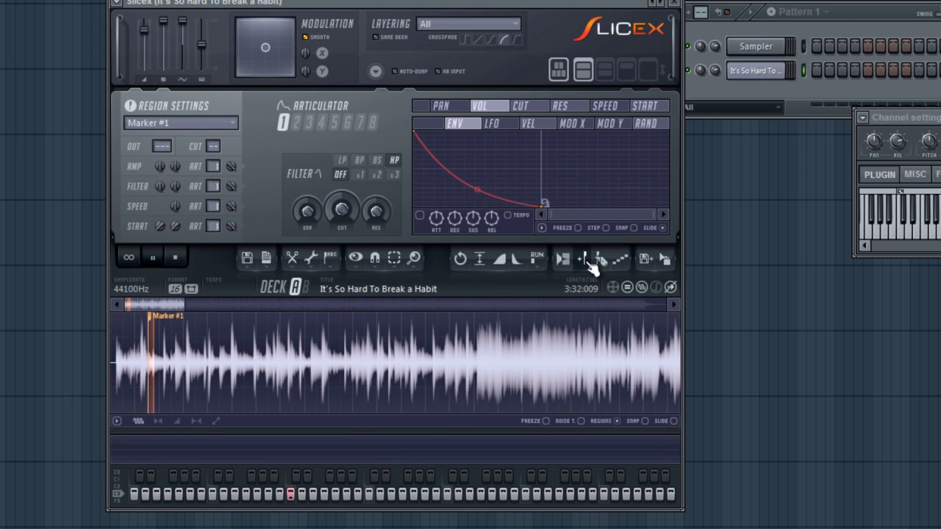
click(591, 265)
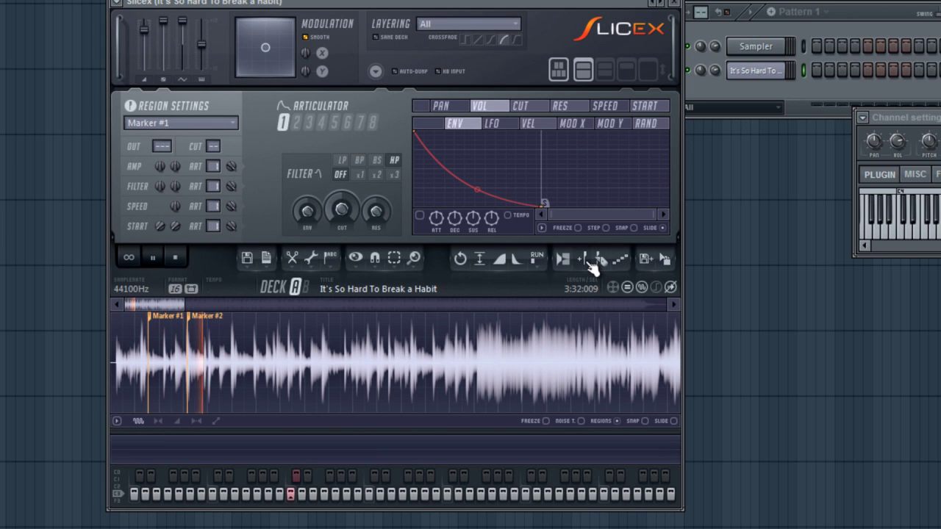
click(591, 265)
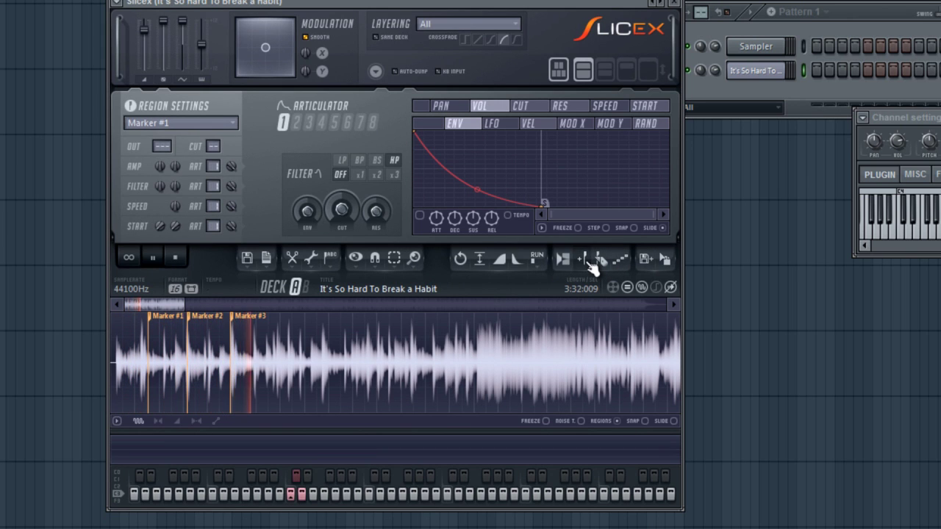
click(590, 265)
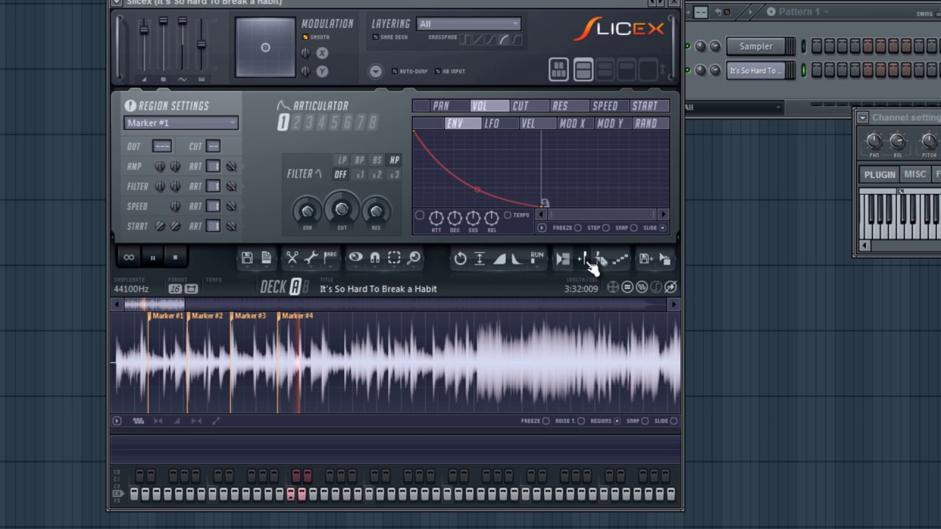
click(592, 266)
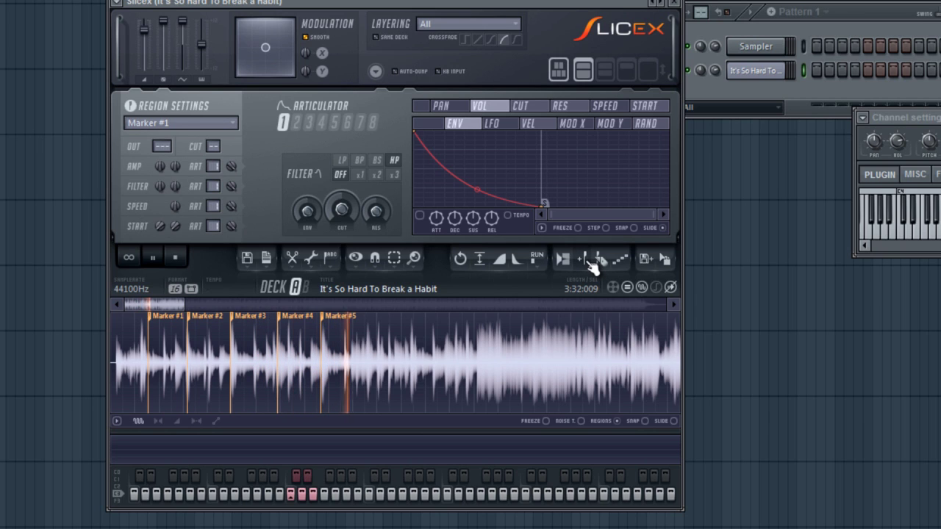
click(593, 266)
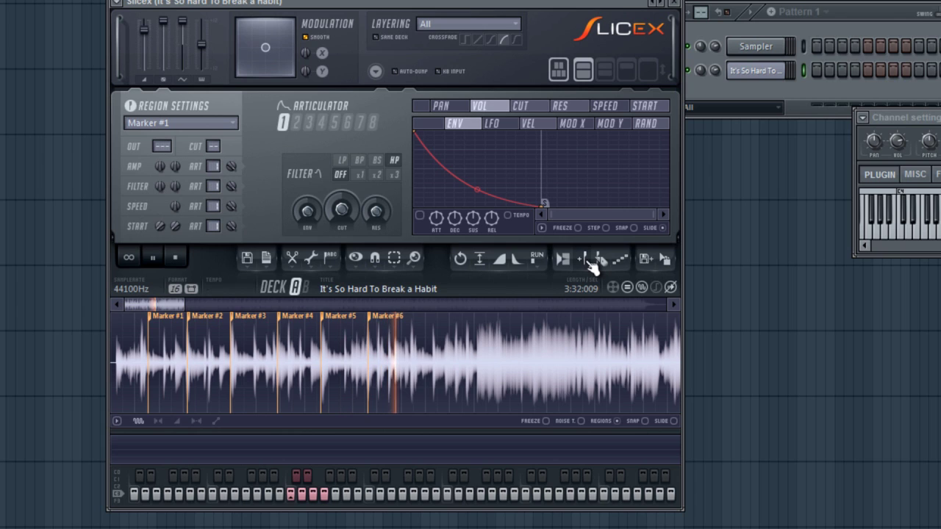
click(593, 266)
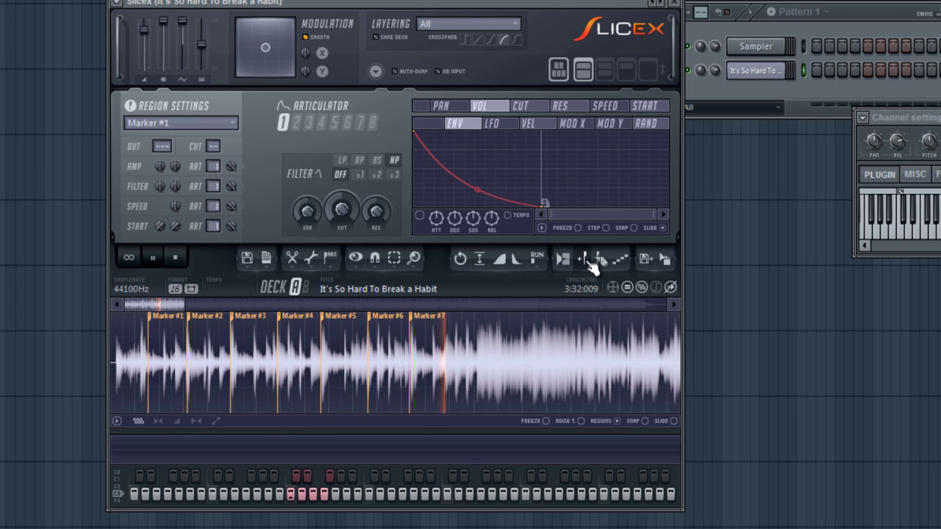
click(593, 266)
click(593, 266)
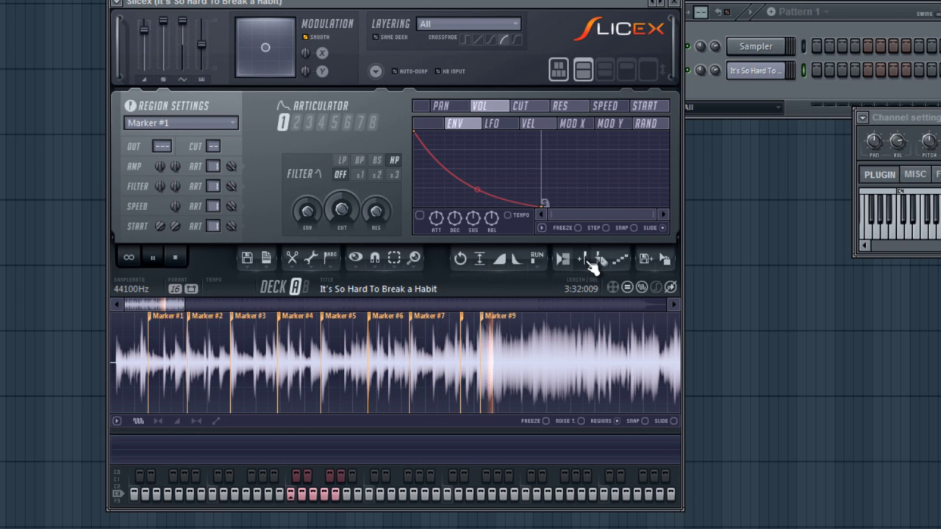
click(592, 266)
click(182, 256)
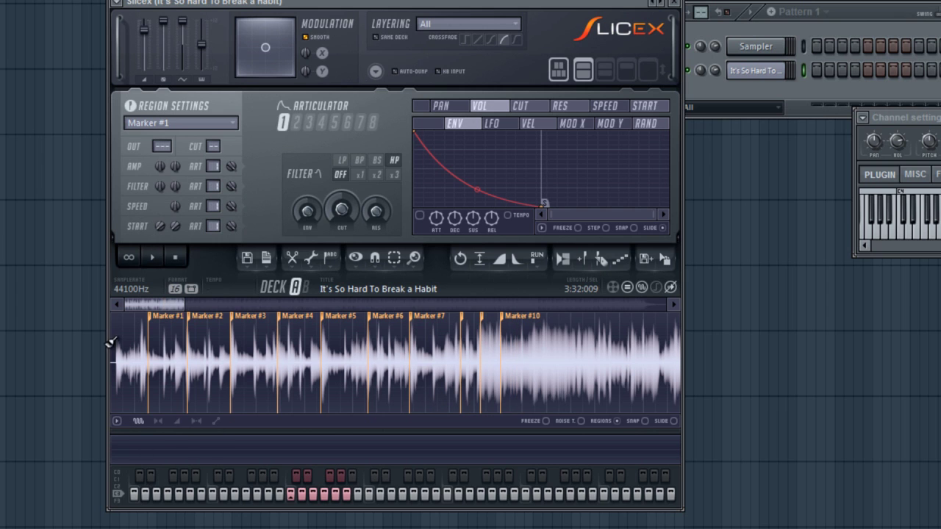
- Audition the slices around Markers #1 to #3 to check how well their start points match the beats
scroll(175, 351, up, 4)
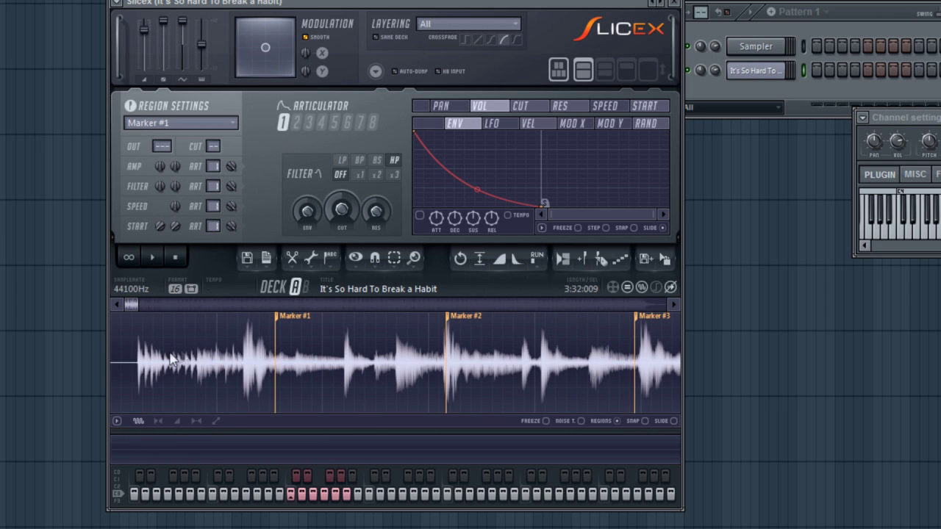
scroll(137, 377, down, 2)
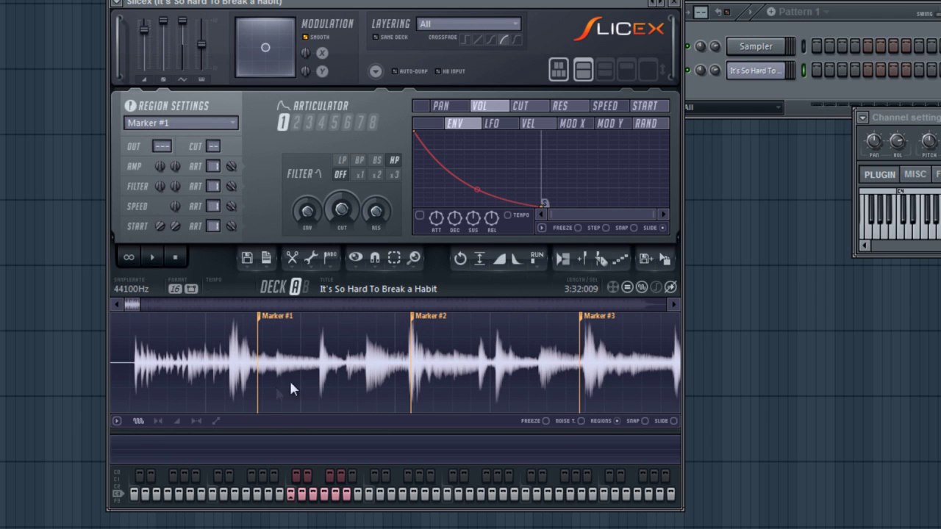
right_click(520, 339)
right_click(368, 344)
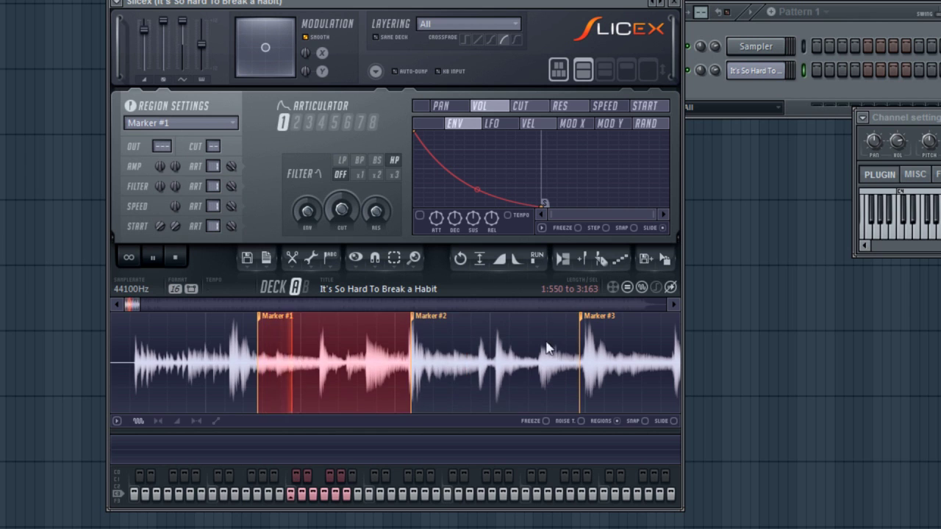
right_click(586, 340)
right_click(583, 341)
click(175, 258)
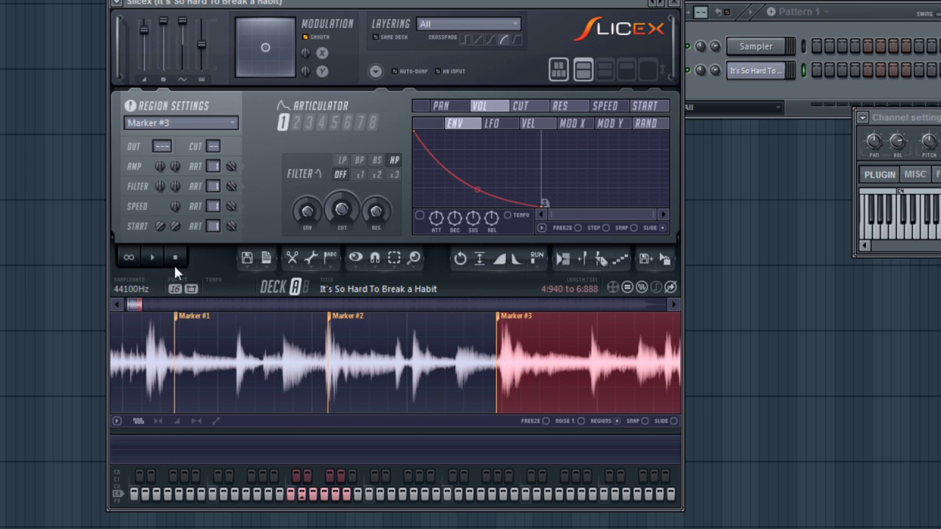
- Move Marker #1 back to the start of the preceding drum hit at 1:257 and audition its slice
scroll(141, 367, down, 4)
scroll(243, 363, up, 5)
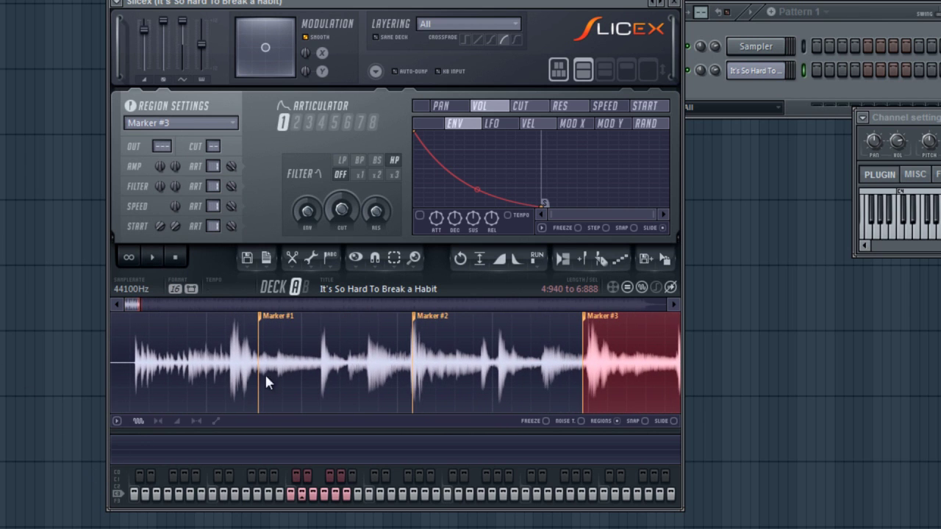
scroll(228, 358, up, 5)
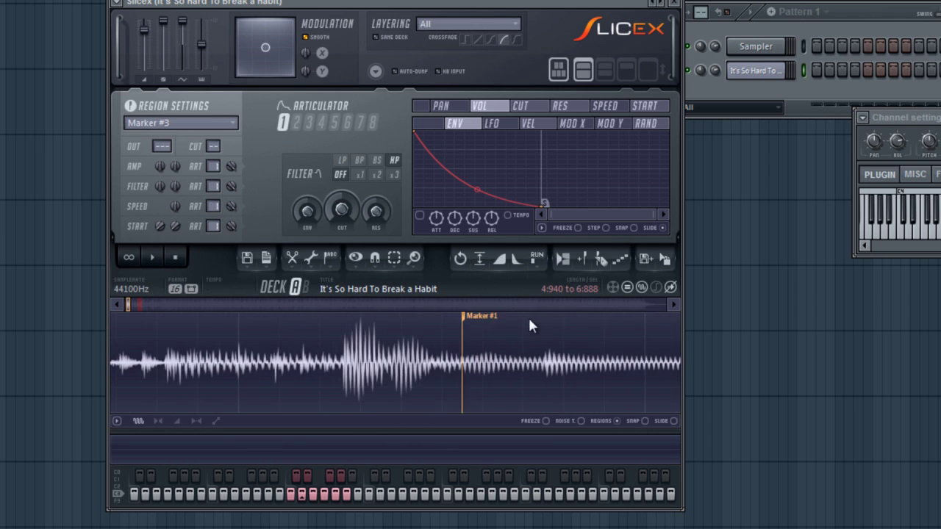
mouse_move(498, 322)
mouse_down()
mouse_move(346, 328)
mouse_move(360, 329)
mouse_up()
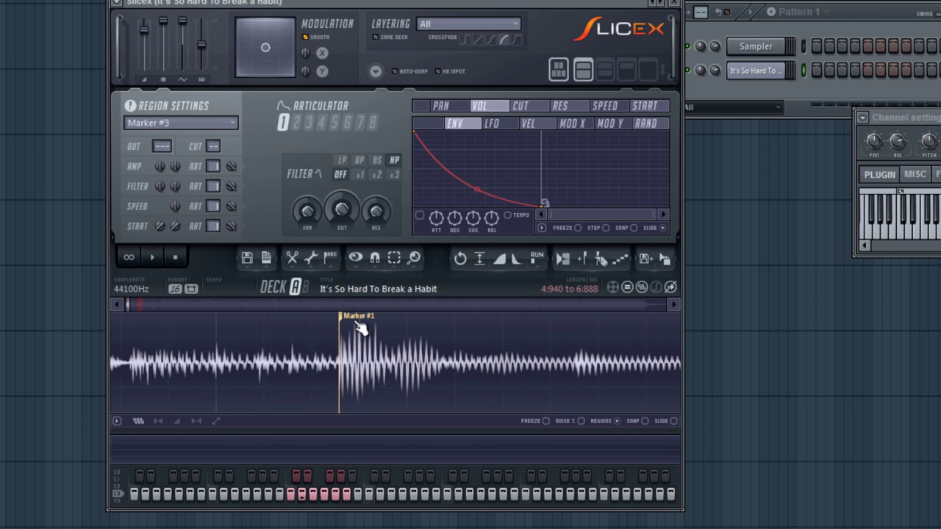
click(364, 368)
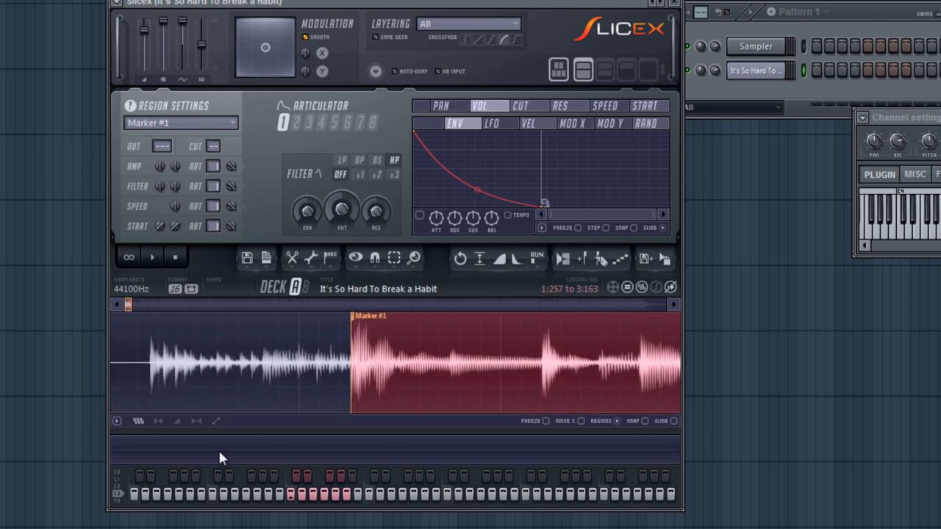
- Align Marker #2 with the hit at 3:149, and Markers #3 and #4 with the starts of their drum hits
mouse_move(219, 452)
mouse_down()
mouse_move(407, 448)
mouse_move(363, 394)
mouse_move(246, 337)
mouse_move(259, 325)
mouse_move(241, 326)
mouse_move(249, 329)
mouse_up()
drag(288, 376, 441, 524)
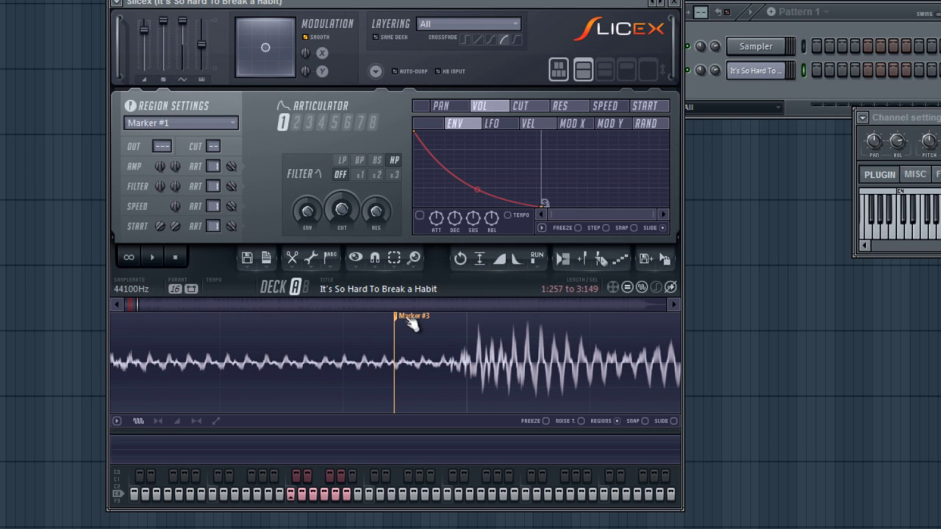
mouse_move(410, 323)
mouse_down()
mouse_move(486, 351)
mouse_move(494, 325)
mouse_up()
scroll(529, 373, down, 6)
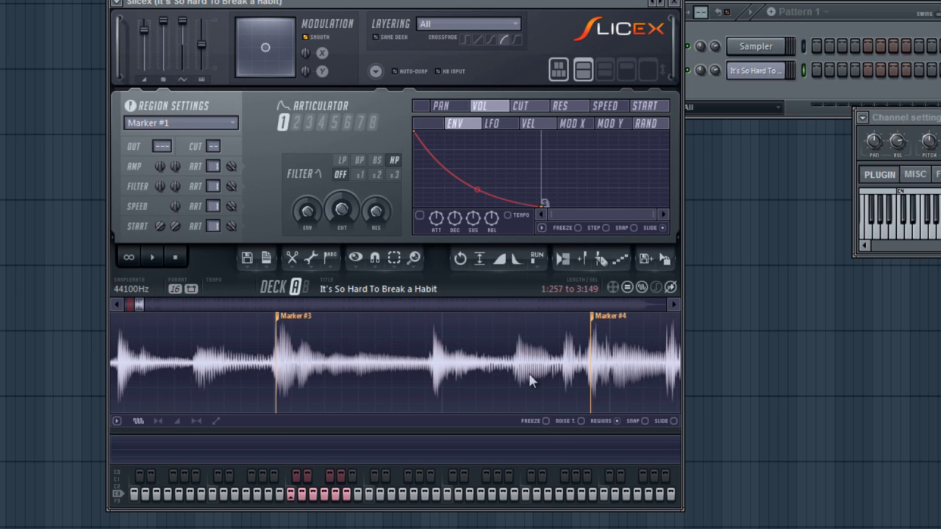
drag(613, 329, 609, 332)
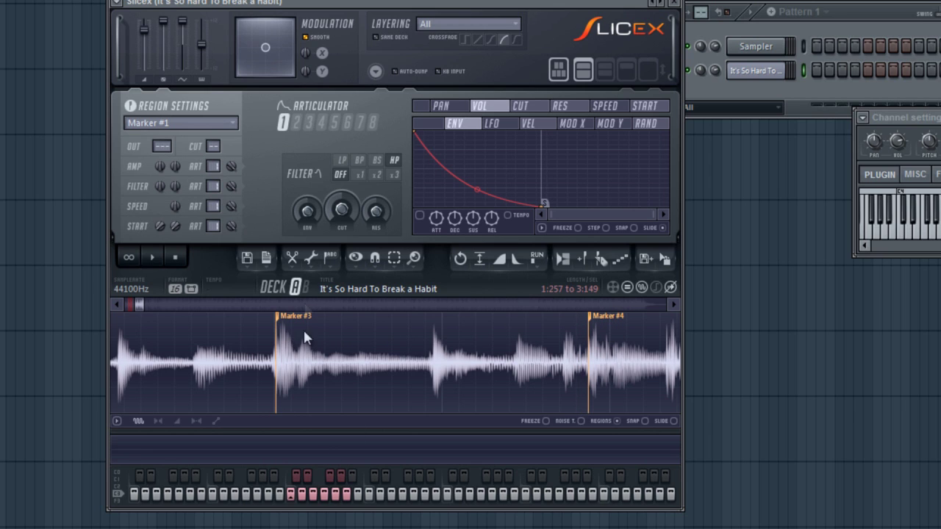
- Fine-tune Marker #5 so it sits exactly on the start of its drum hit
scroll(613, 391, down, 5)
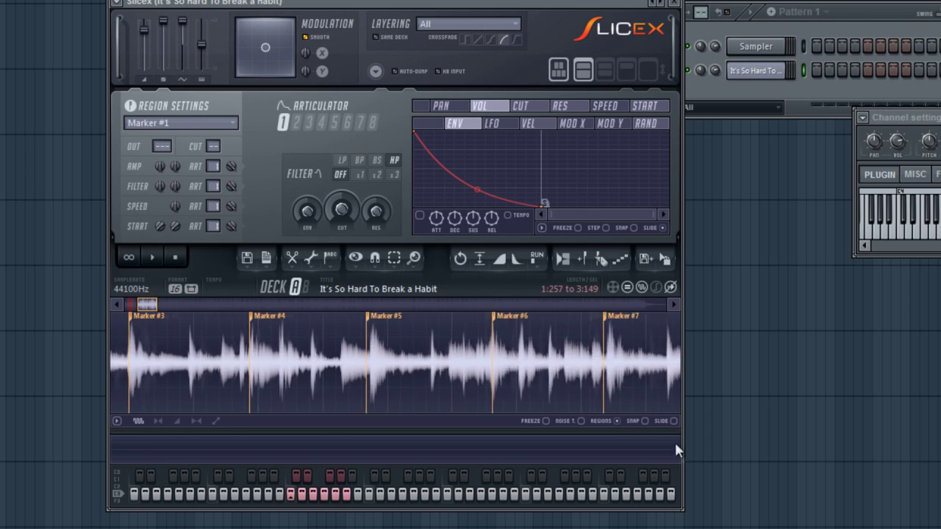
scroll(670, 400, up, 3)
drag(400, 328, 409, 332)
scroll(412, 398, up, 5)
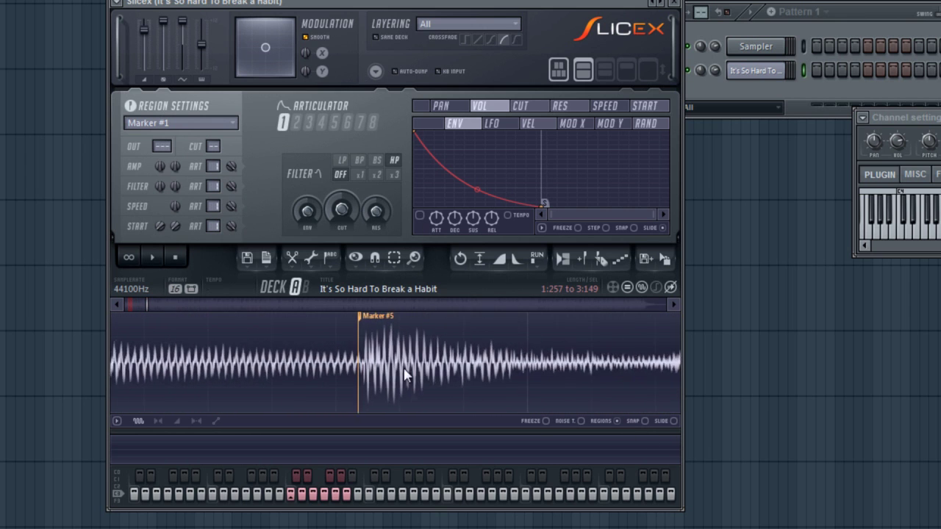
drag(379, 322, 381, 324)
scroll(206, 329, down, 3)
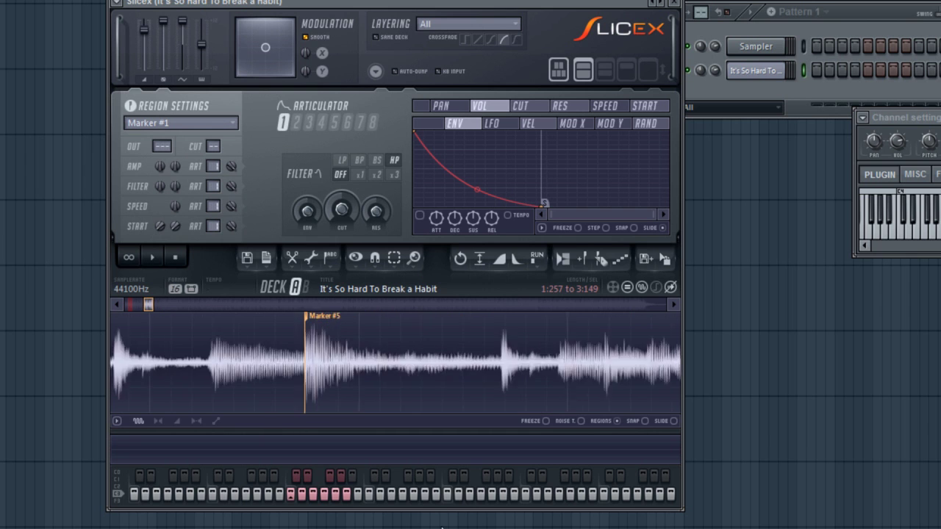
- Shift Marker #6 onto the start of its drum hit and fine-tune the placement
scroll(522, 342, up, 1)
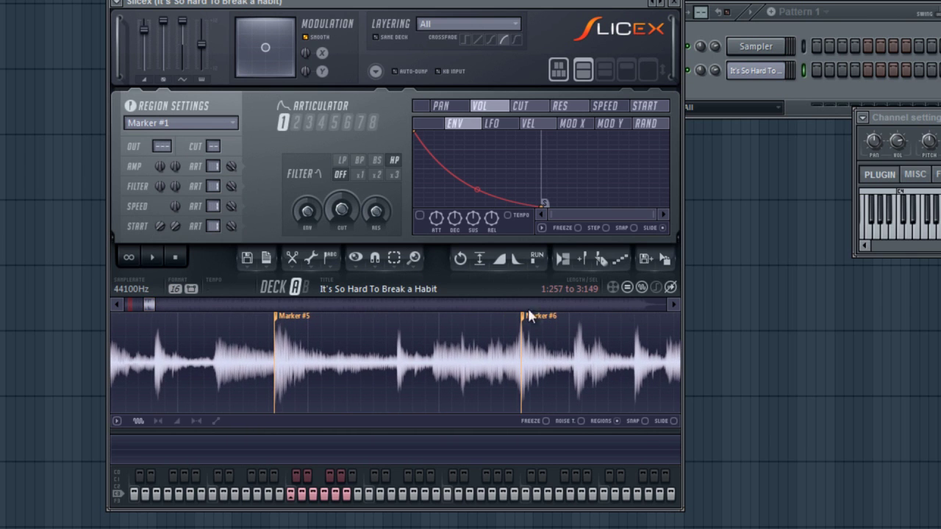
drag(532, 327, 515, 353)
drag(436, 329, 441, 331)
scroll(557, 397, down, 2)
scroll(571, 361, up, 3)
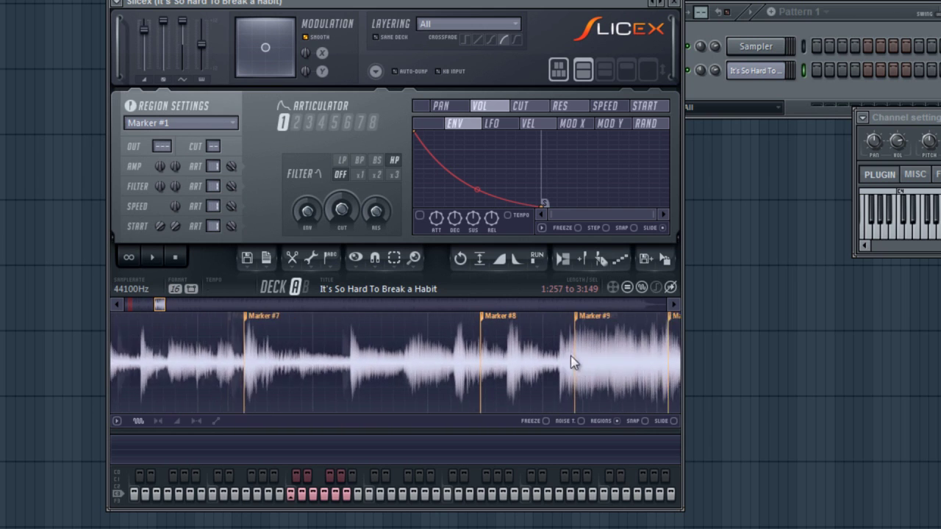
- Audition the Marker #7 slice and move Marker #8 back to the start of the hit at 14:252
click(360, 381)
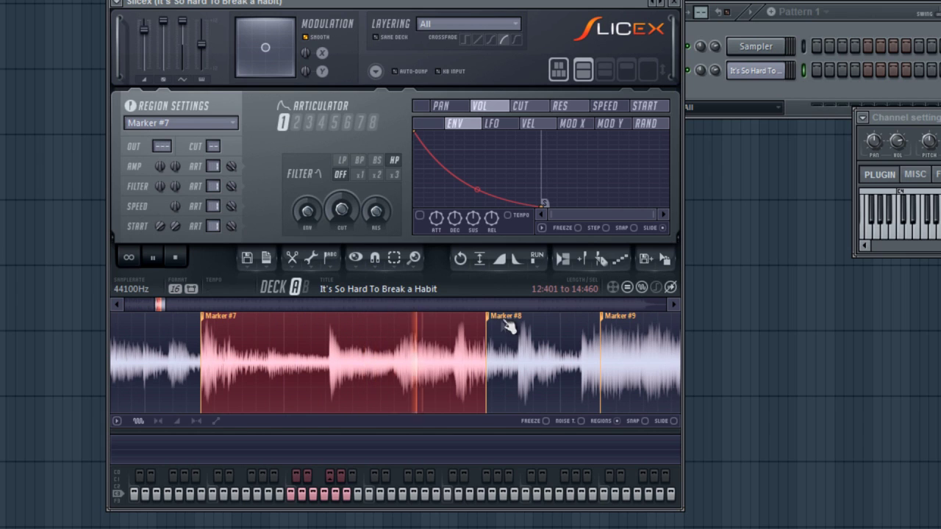
click(177, 257)
drag(515, 315, 481, 336)
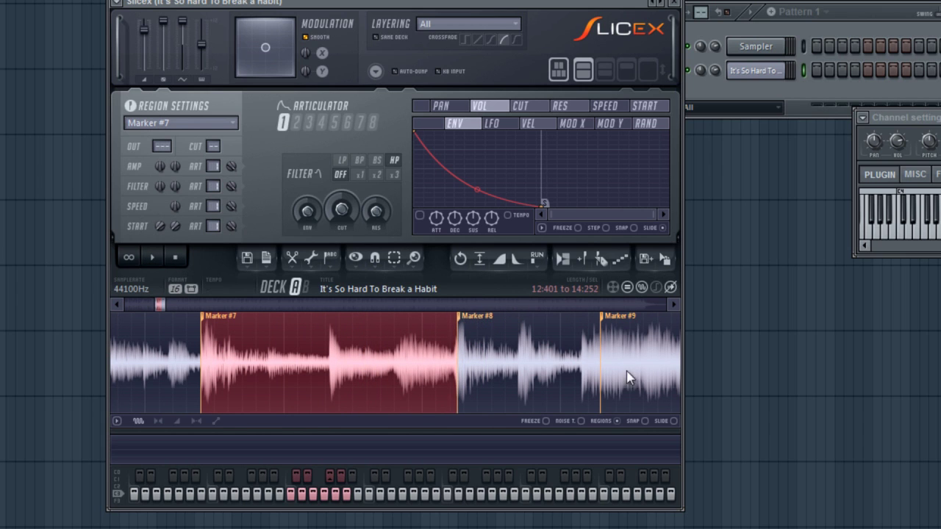
- Audition the Marker #8 and #9 slices, moving Marker #9 to 15:158 and Marker #10 to 16:004
click(572, 379)
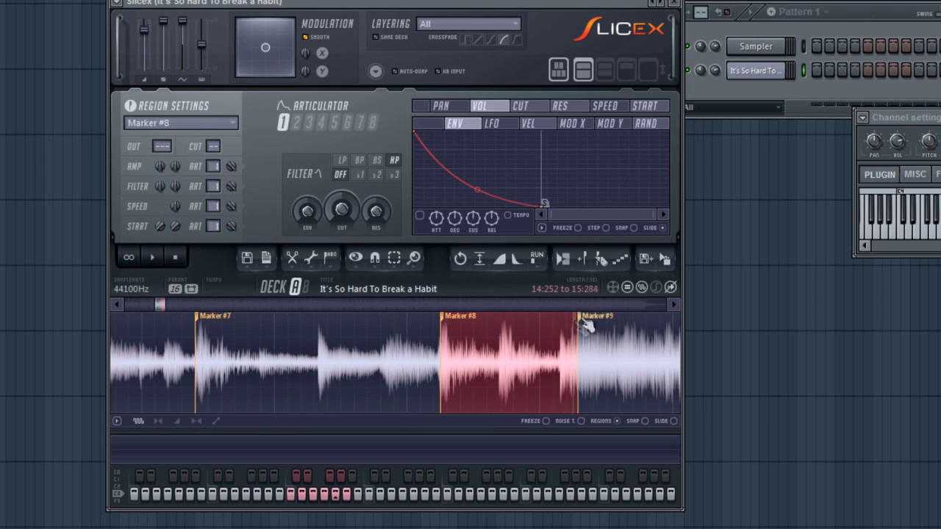
drag(586, 325, 567, 327)
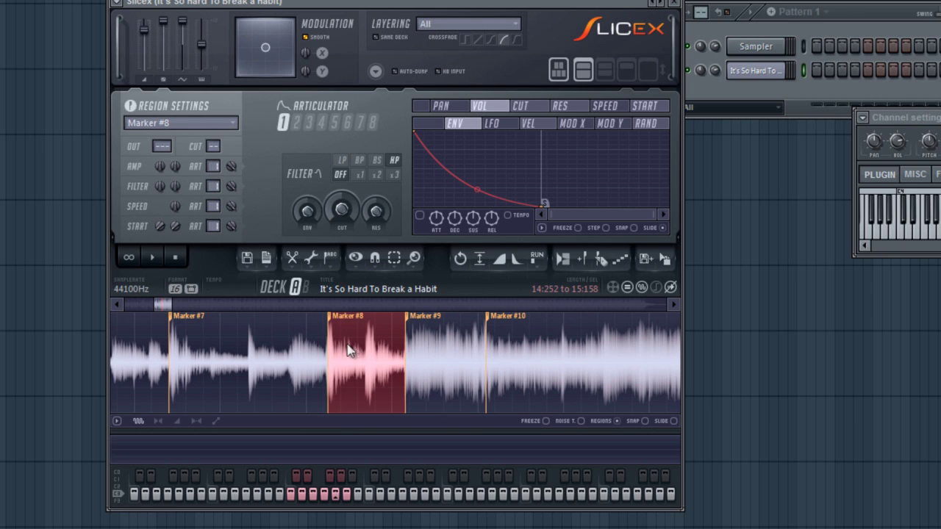
drag(347, 351, 434, 350)
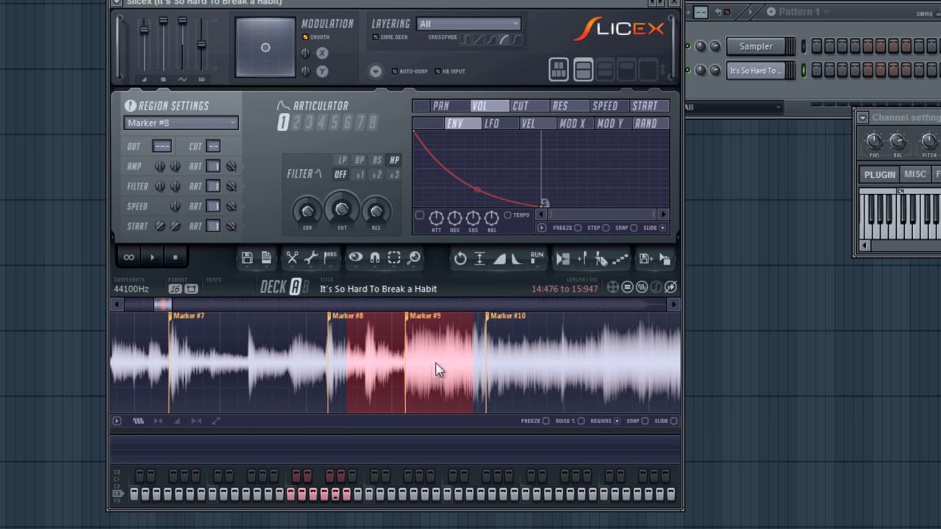
click(439, 358)
drag(497, 322, 489, 319)
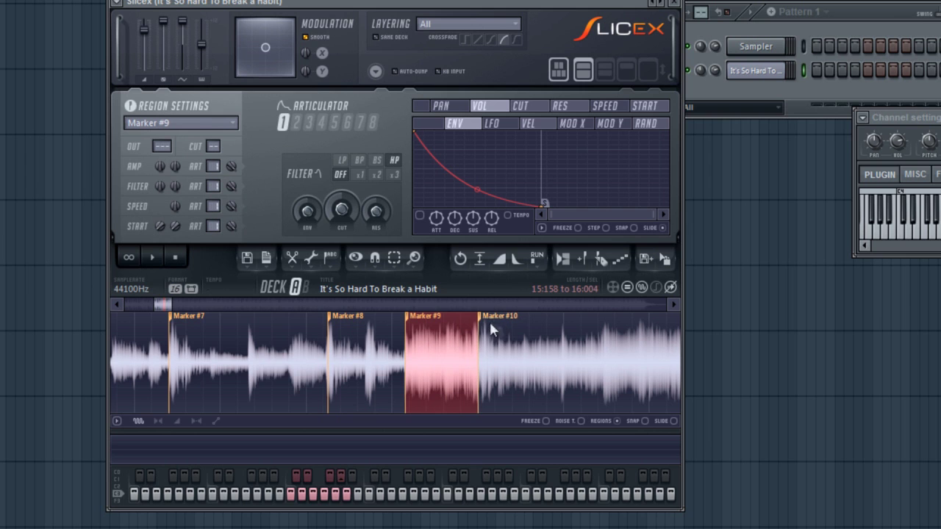
- Audition the slices from Marker #7 through Marker #10 to check the adjusted start points
click(322, 353)
click(353, 352)
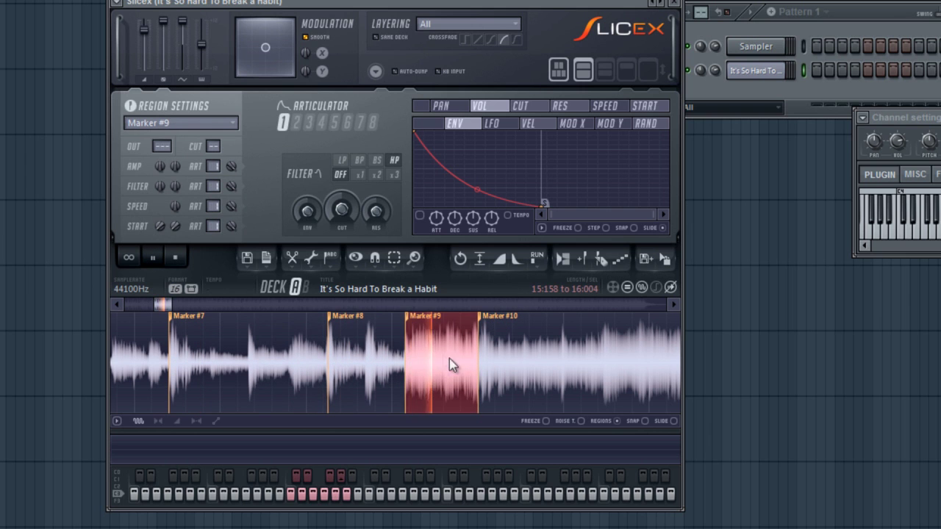
click(526, 364)
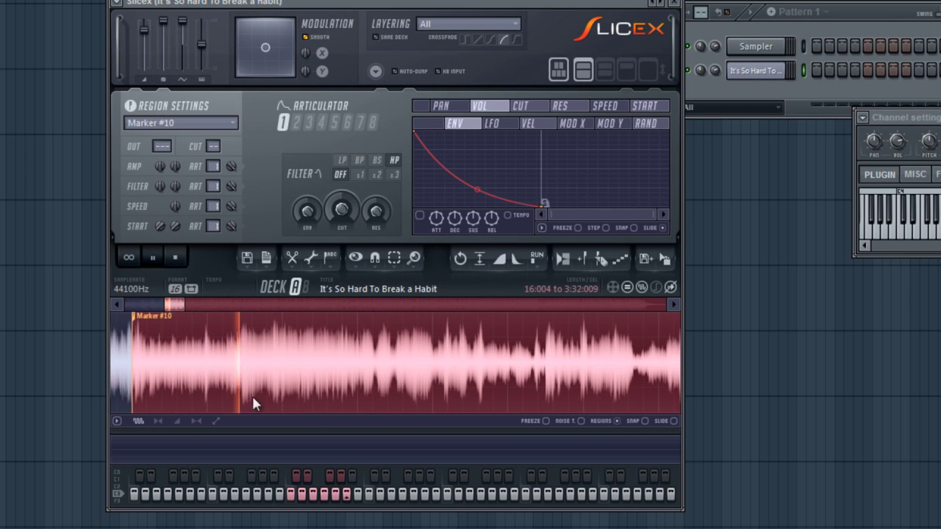
scroll(169, 380, down, 1)
click(162, 366)
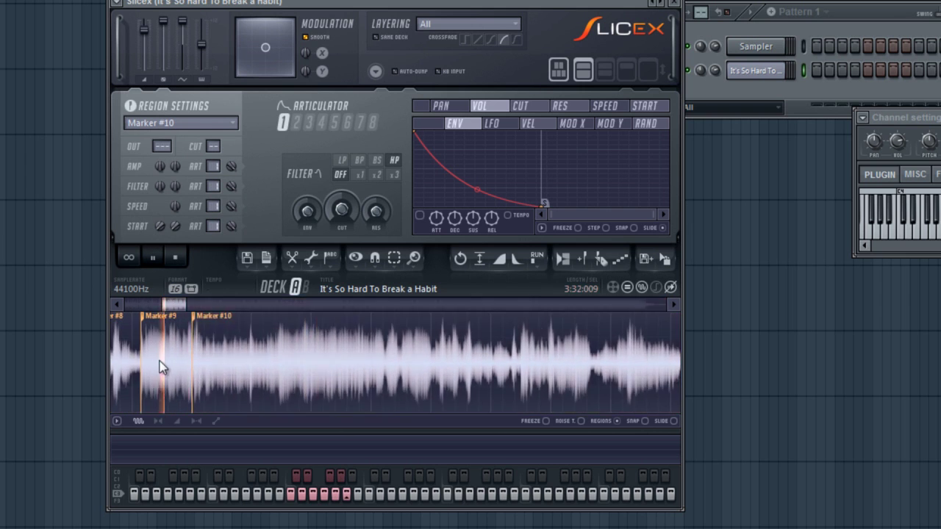
- Add Marker #11 and Marker #12 during playback, stop it, and shift Marker #11 slightly earlier onto its hit
click(585, 258)
click(588, 258)
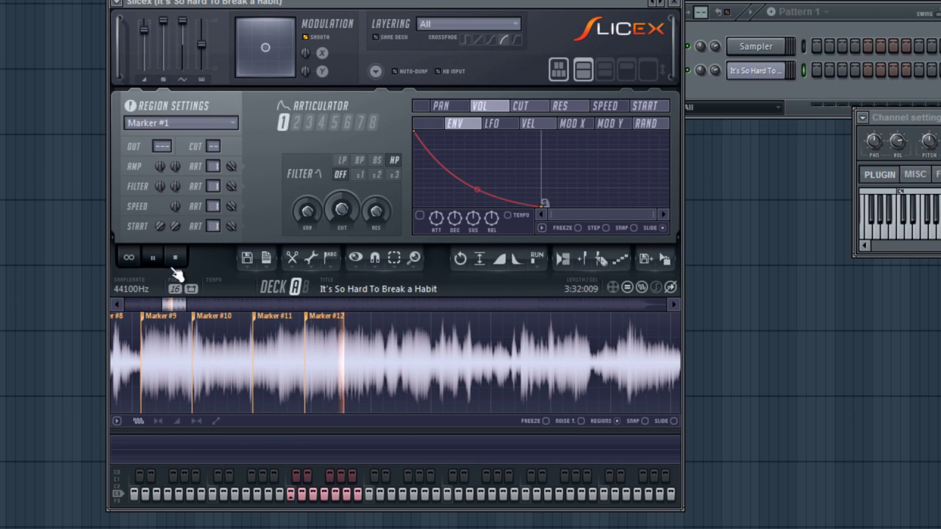
key(space)
drag(254, 319, 251, 321)
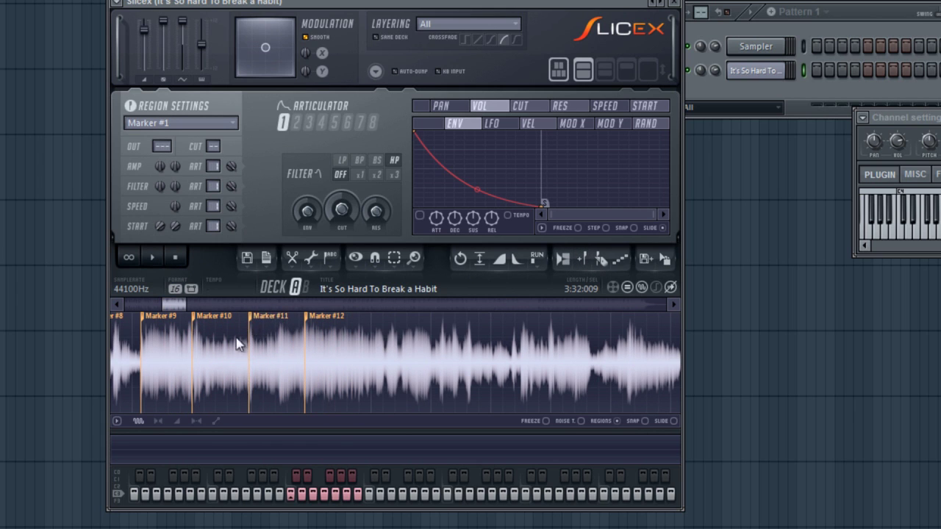
- Try deleting all markers in the sample range 0:000 to 19:364 and undo the deletion
drag(177, 304, 210, 523)
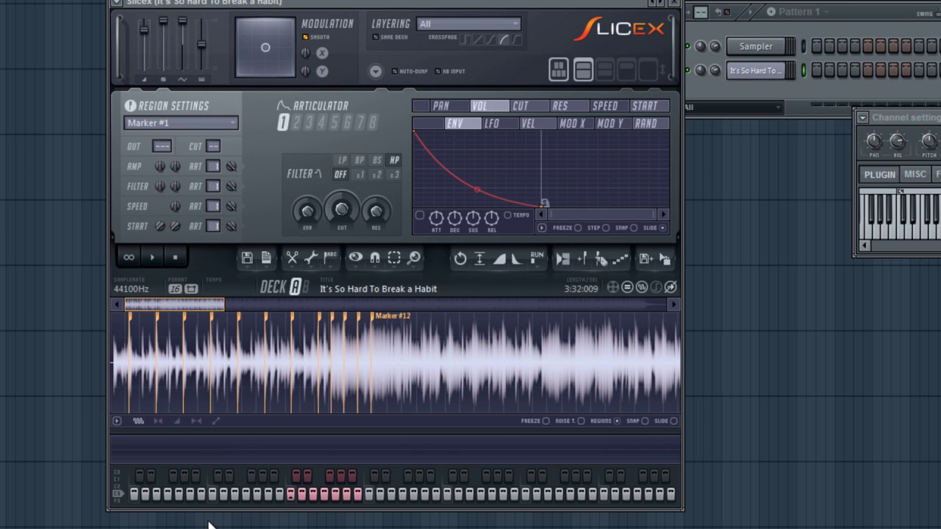
drag(209, 524, 58, 465)
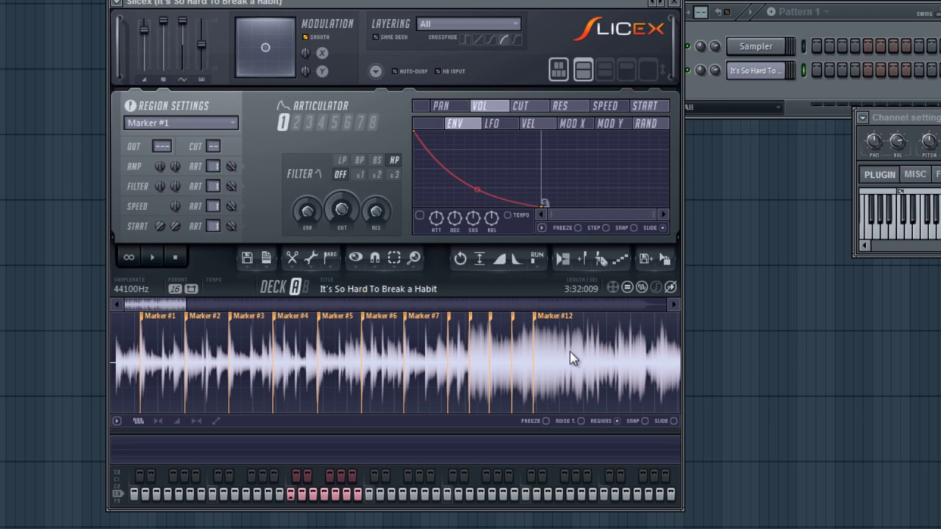
drag(568, 349, 111, 353)
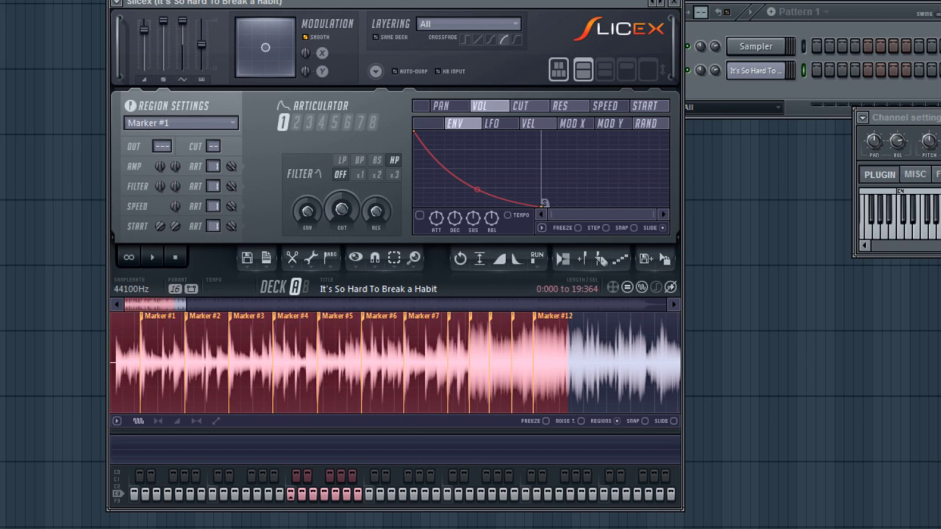
click(335, 262)
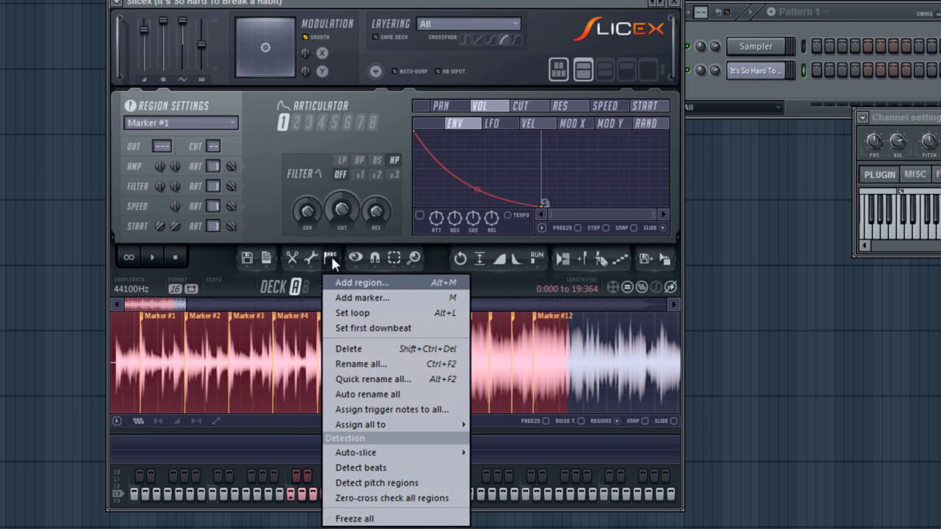
click(363, 350)
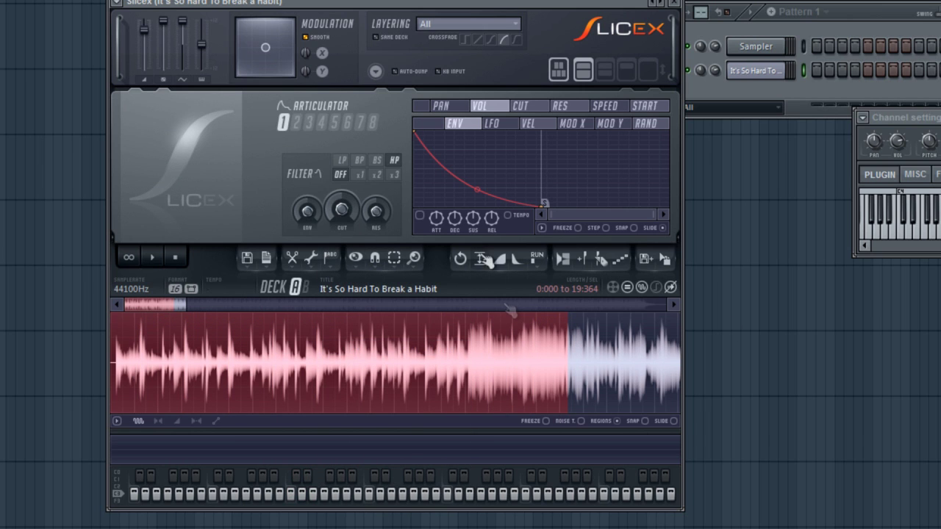
click(460, 259)
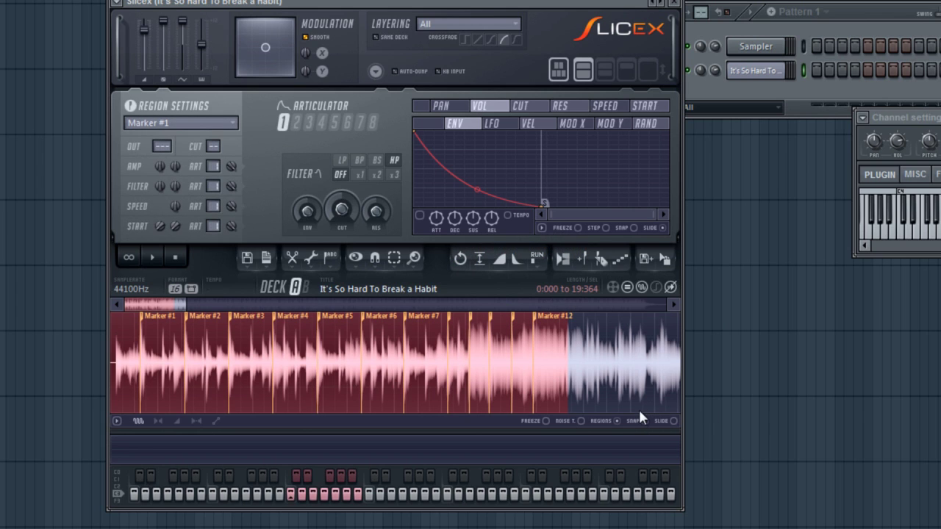
click(555, 336)
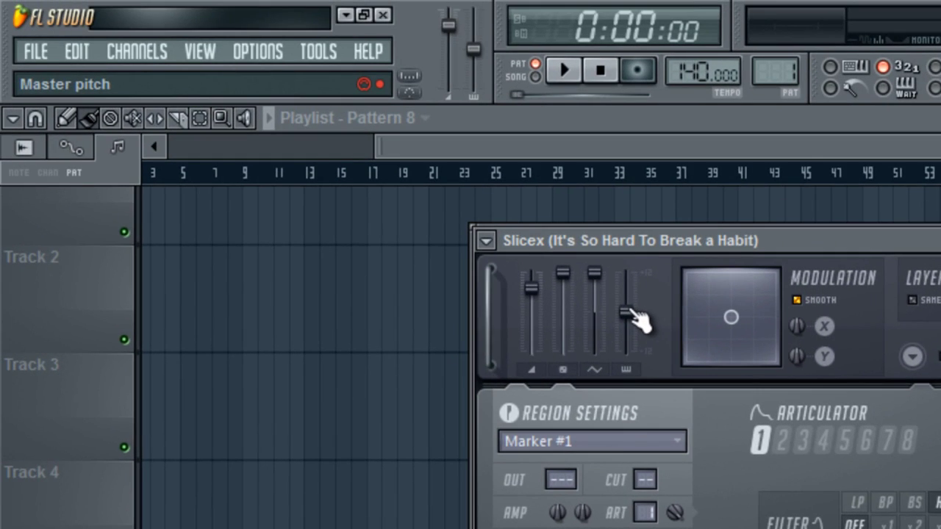
- Try Slicex's master pitch below and above its original setting and leave it at +300 cents
scroll(637, 320, down, 4)
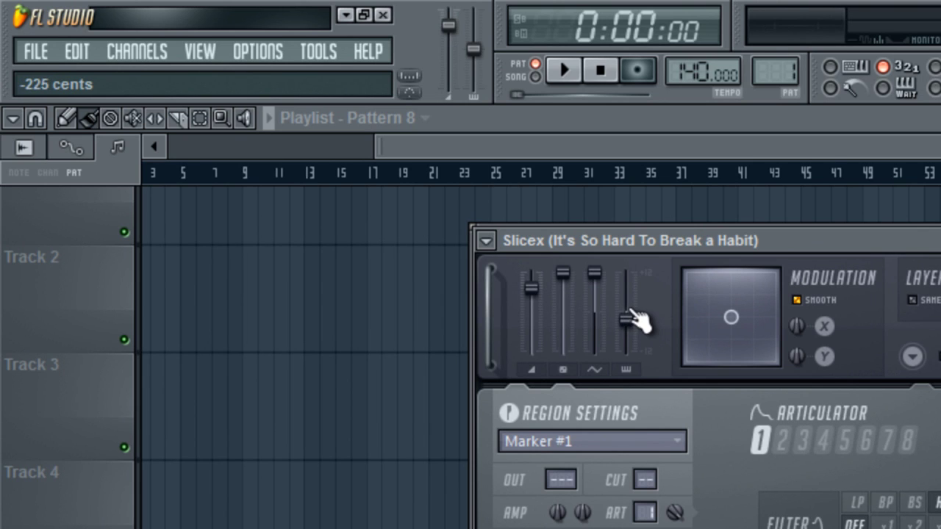
scroll(636, 319, up, 5)
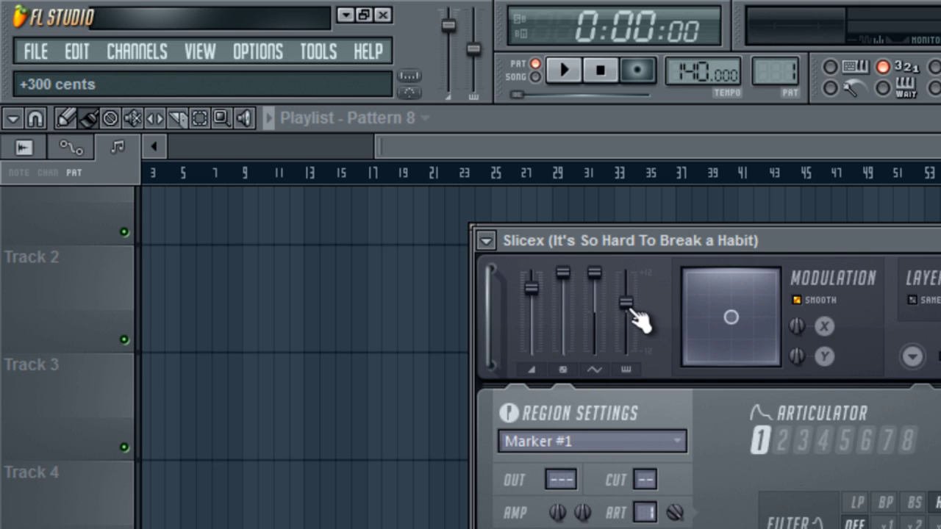
scroll(635, 316, down, 4)
scroll(635, 316, up, 5)
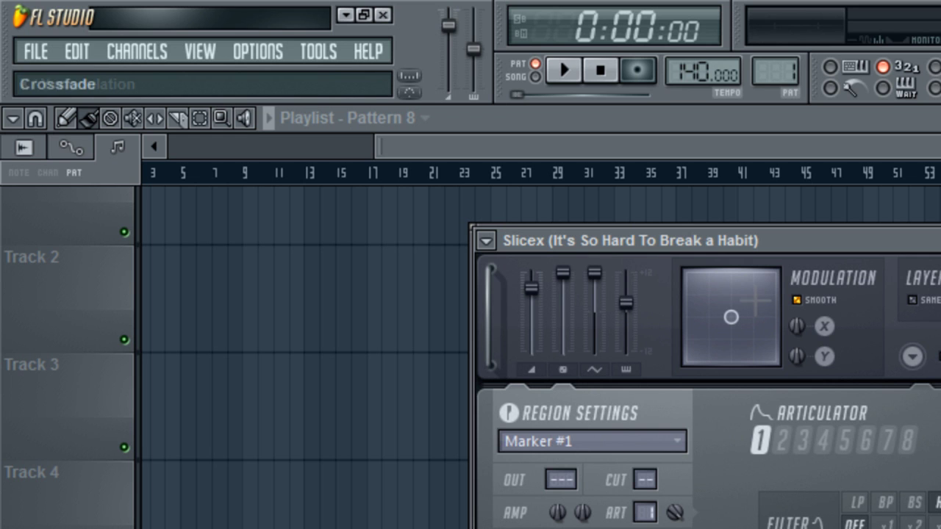
- Audition the Marker #1 slice in the Slicex waveform and on its matching piano roll key
key(Escape)
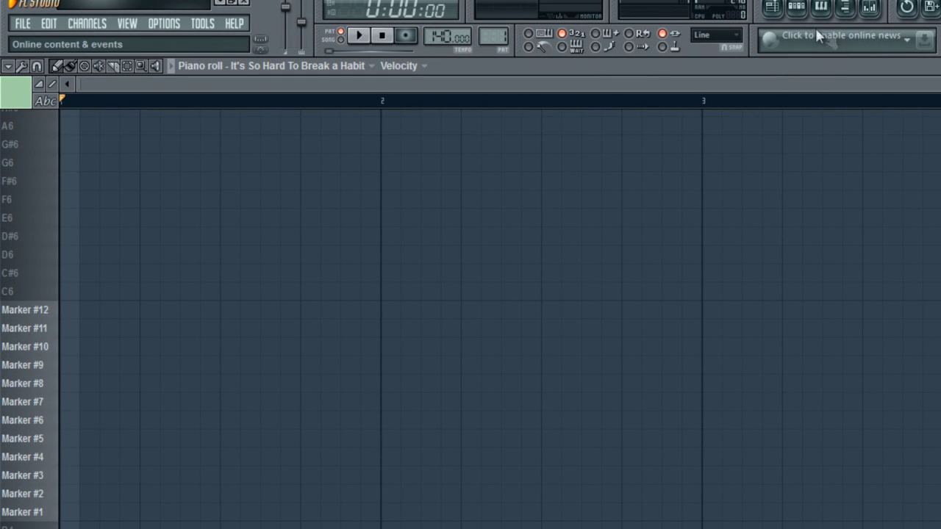
click(796, 9)
click(940, 217)
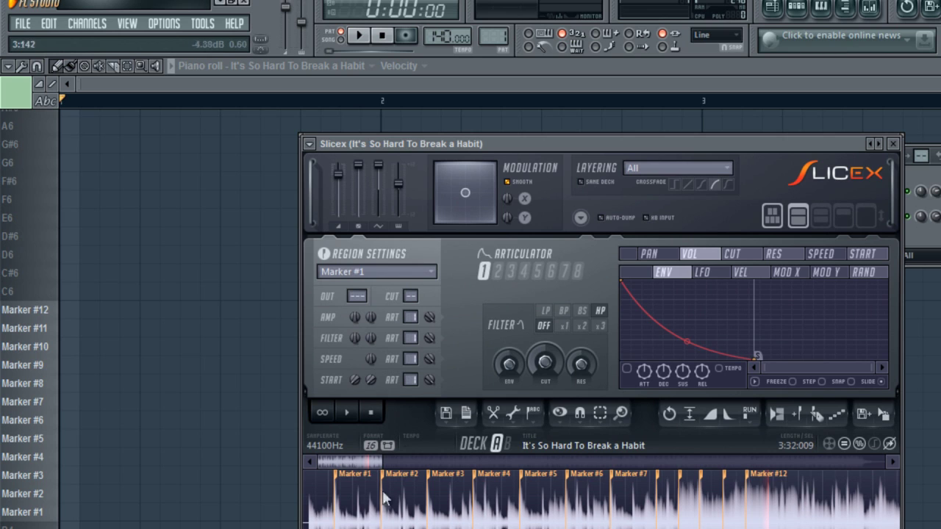
click(358, 524)
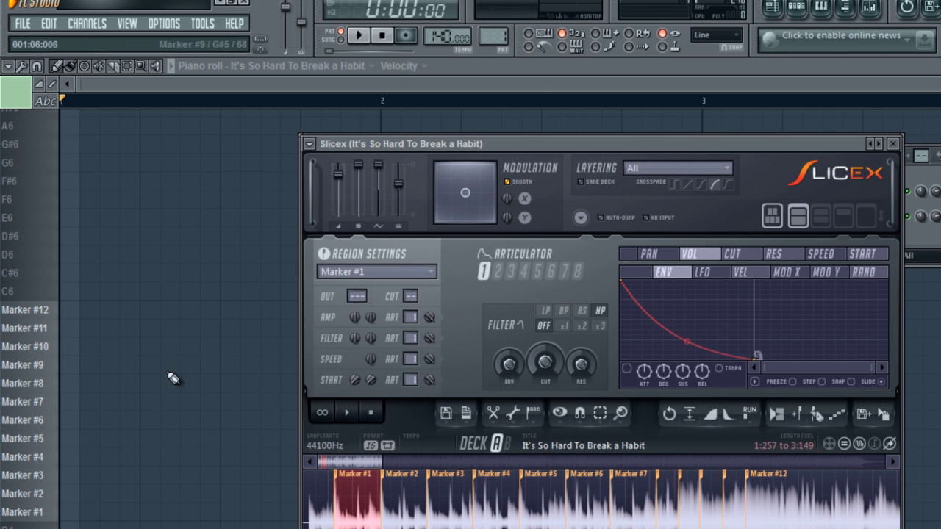
click(38, 520)
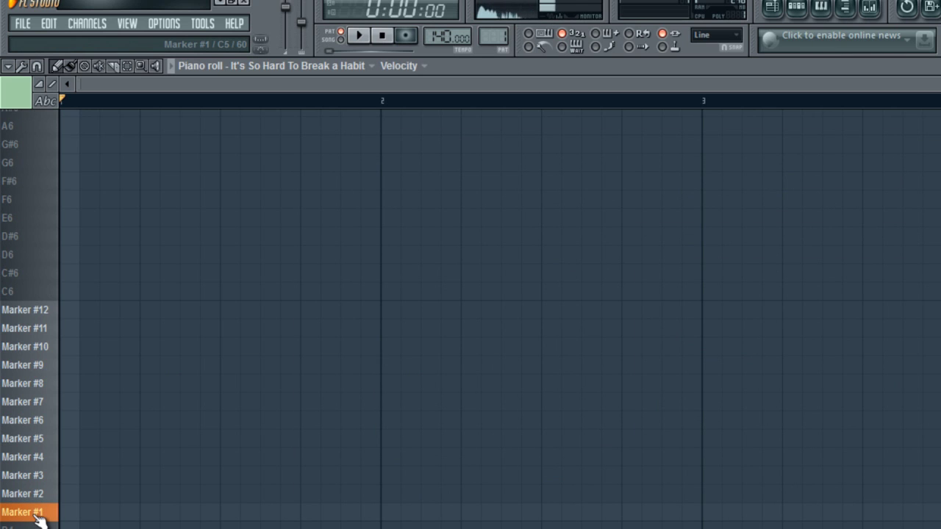
click(800, 8)
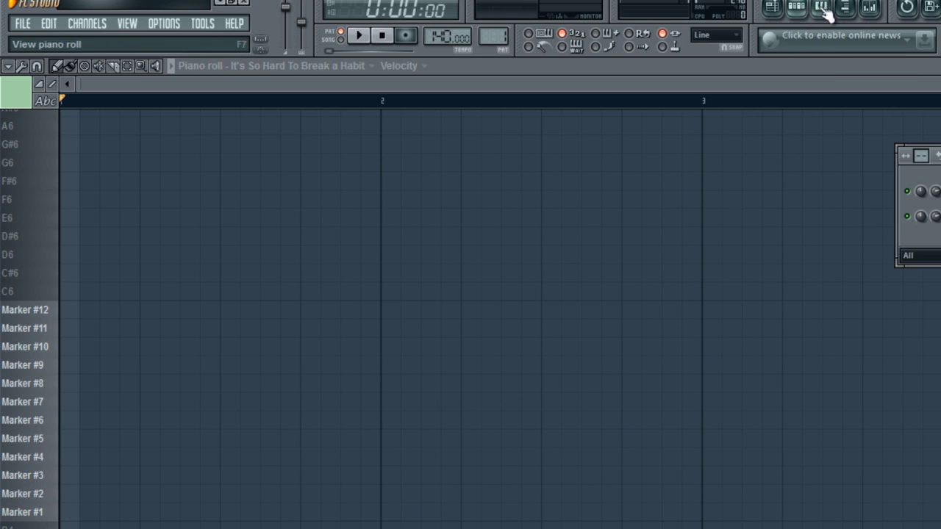
click(940, 216)
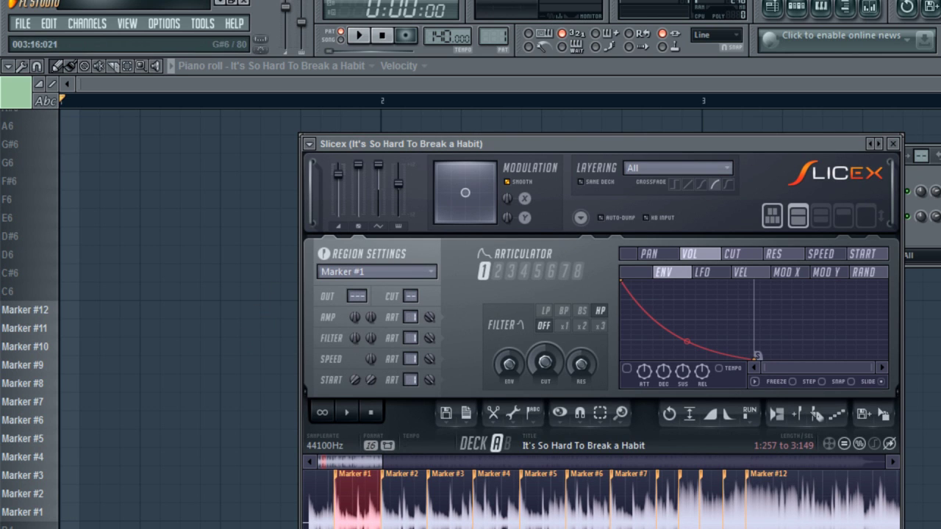
click(940, 126)
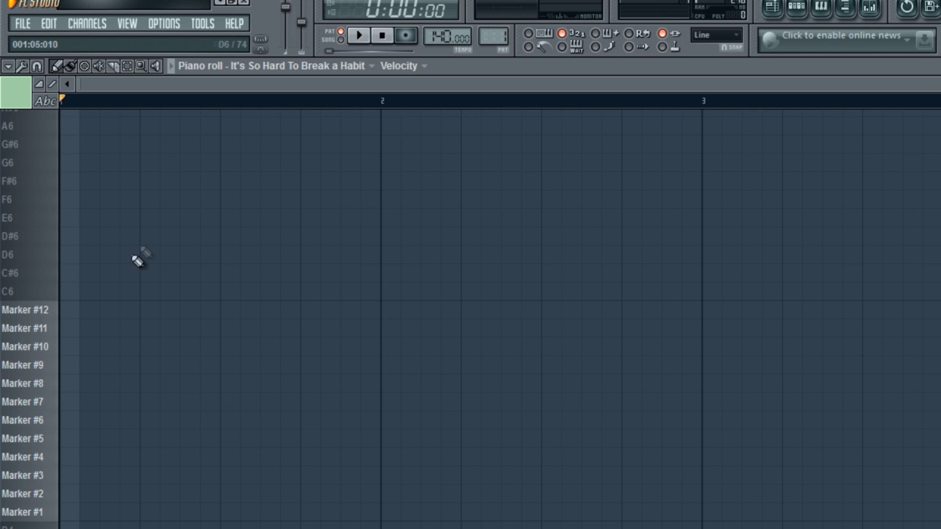
- Enter one-bar notes for Marker #1, Marker #2 and Marker #3 at bars 1, 2 and 3 and play the pattern
click(51, 373)
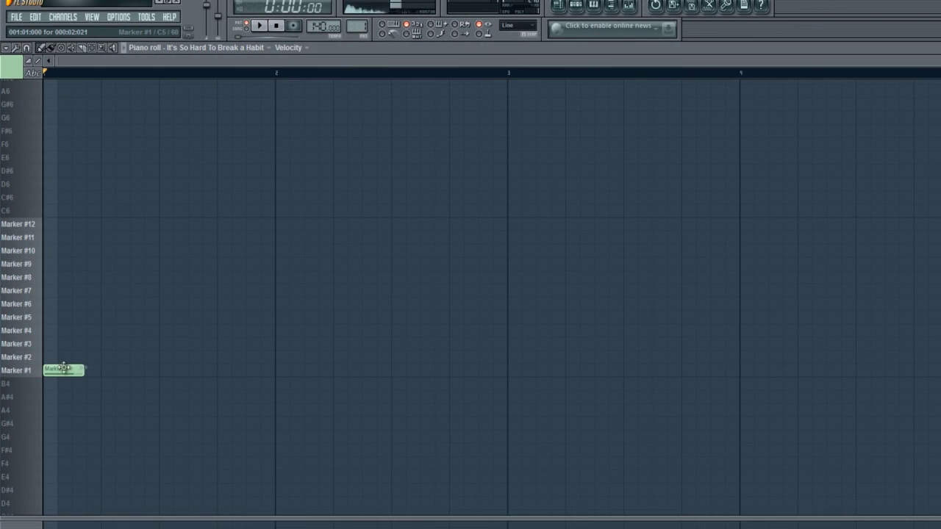
drag(82, 371, 296, 371)
click(279, 357)
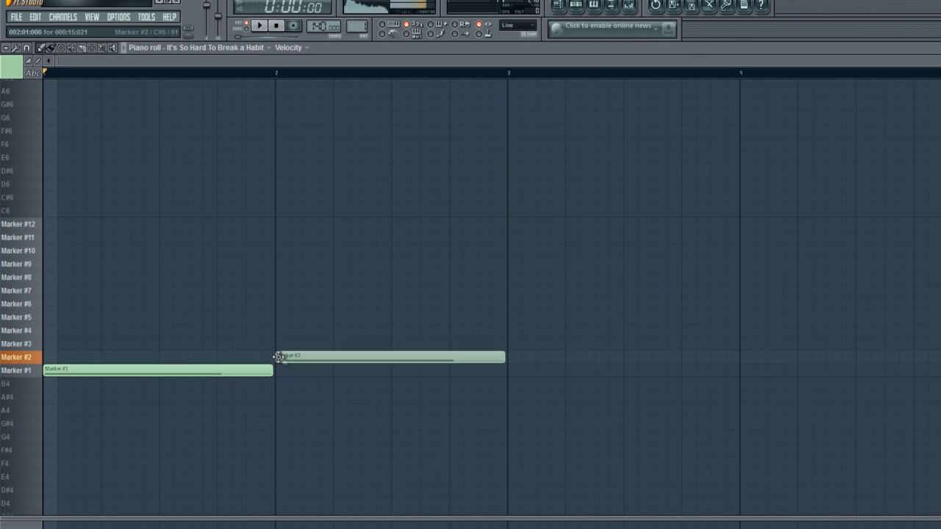
click(361, 354)
click(513, 343)
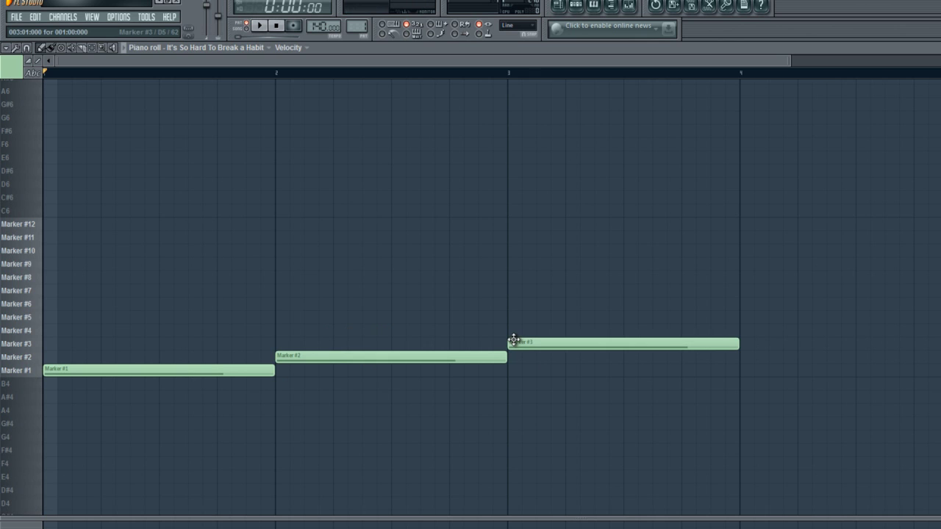
click(260, 25)
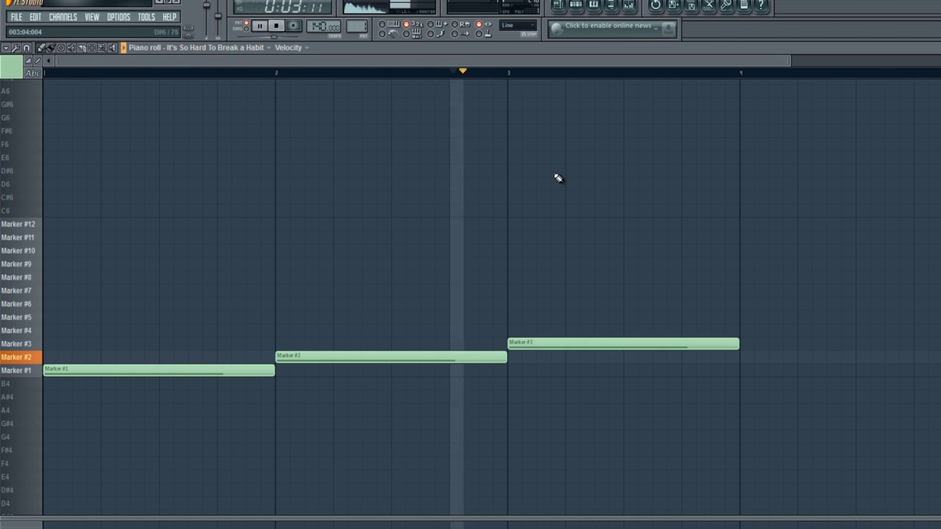
key(space)
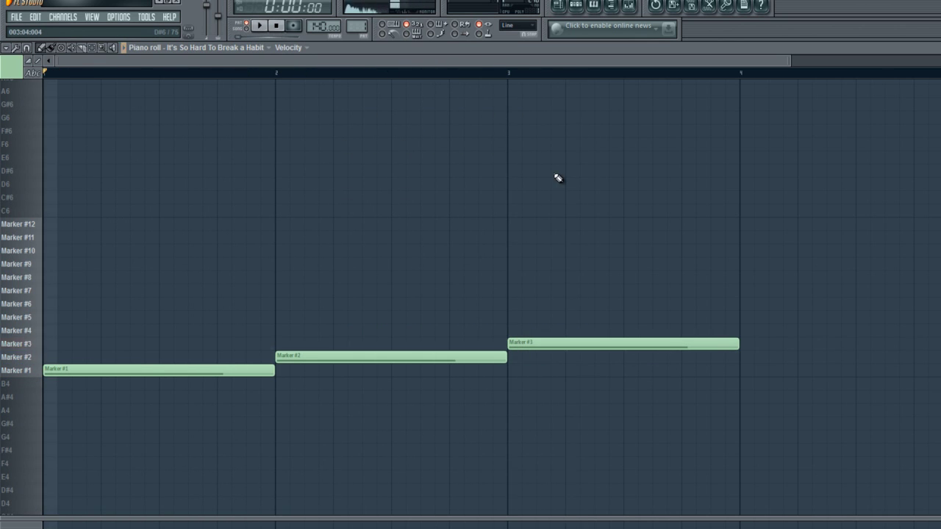
- Set the project tempo to 75 BPM with Tap tempo and play the pattern at that speed
right_click(320, 26)
click(449, 155)
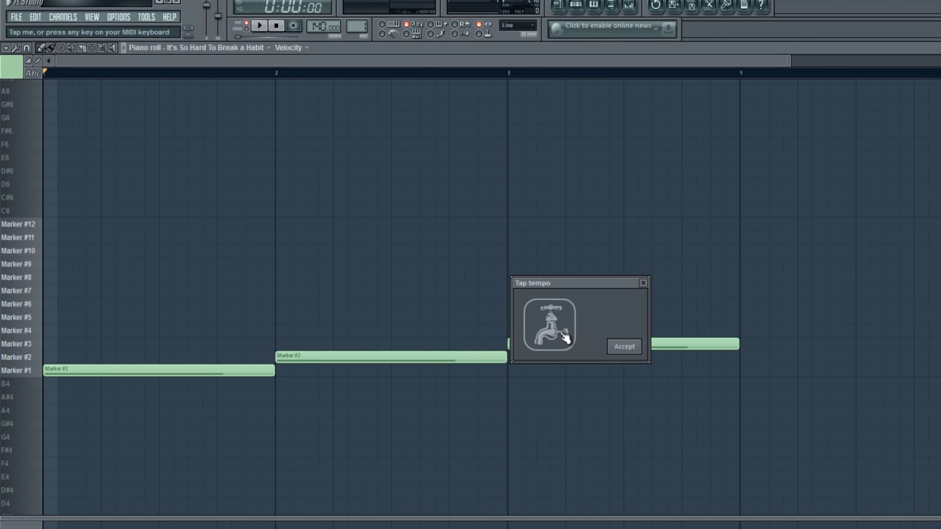
click(565, 337)
click(564, 337)
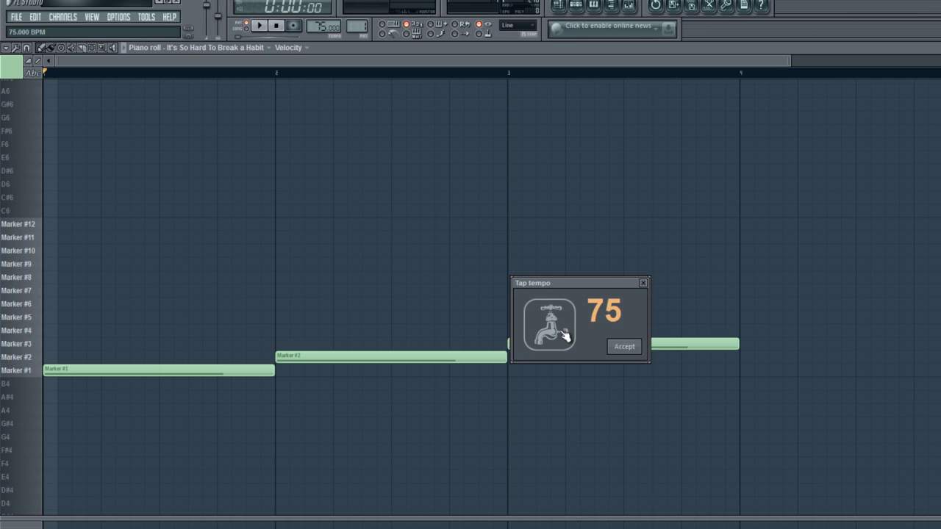
click(565, 336)
click(624, 347)
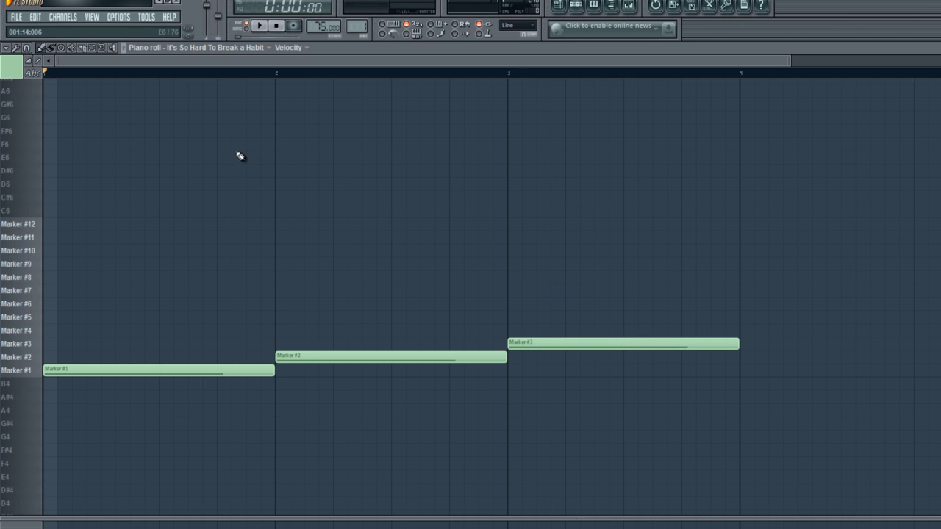
key(space)
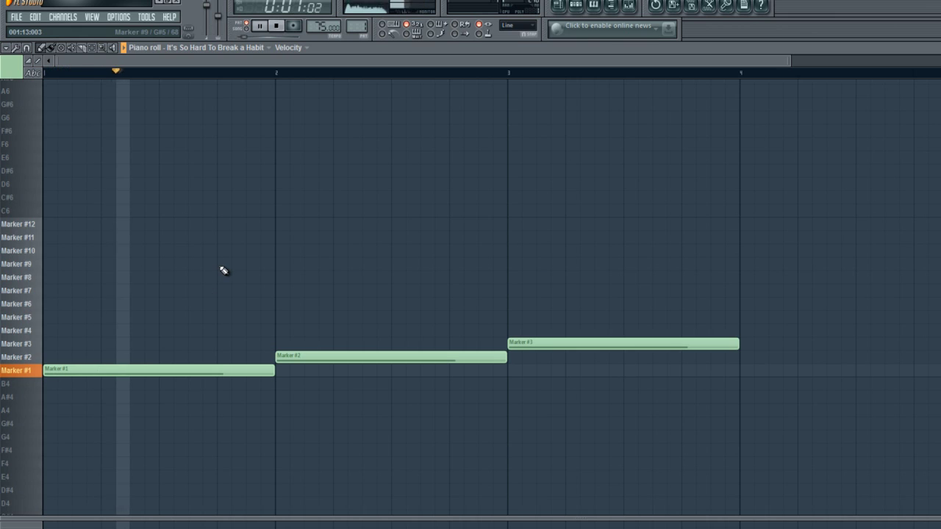
key(space)
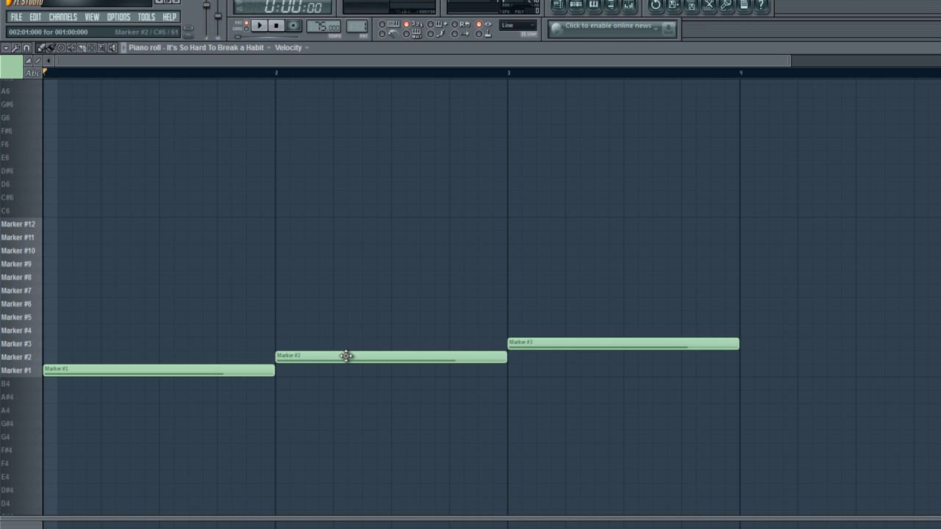
- Shorten the Marker #1, #2 and #3 notes to half a bar and place them end to end from bar 1
drag(345, 356, 229, 356)
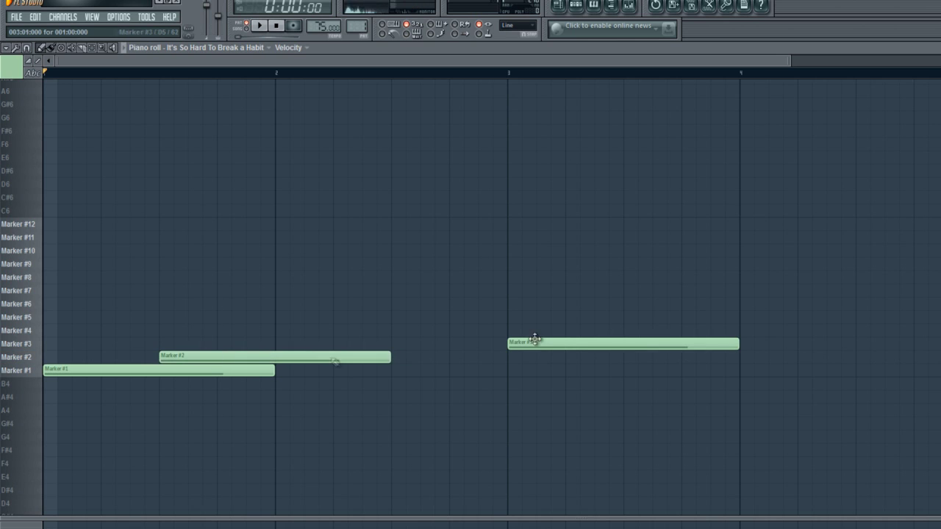
mouse_move(280, 376)
mouse_down()
mouse_move(143, 371)
mouse_move(158, 371)
mouse_up()
mouse_move(386, 358)
mouse_down()
mouse_move(247, 357)
mouse_move(275, 358)
mouse_up()
drag(518, 343, 295, 345)
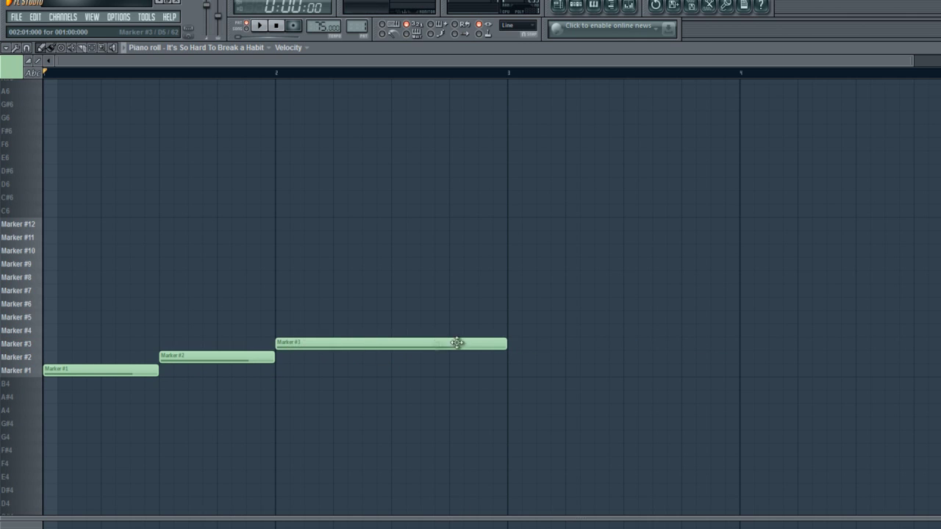
drag(509, 340, 390, 350)
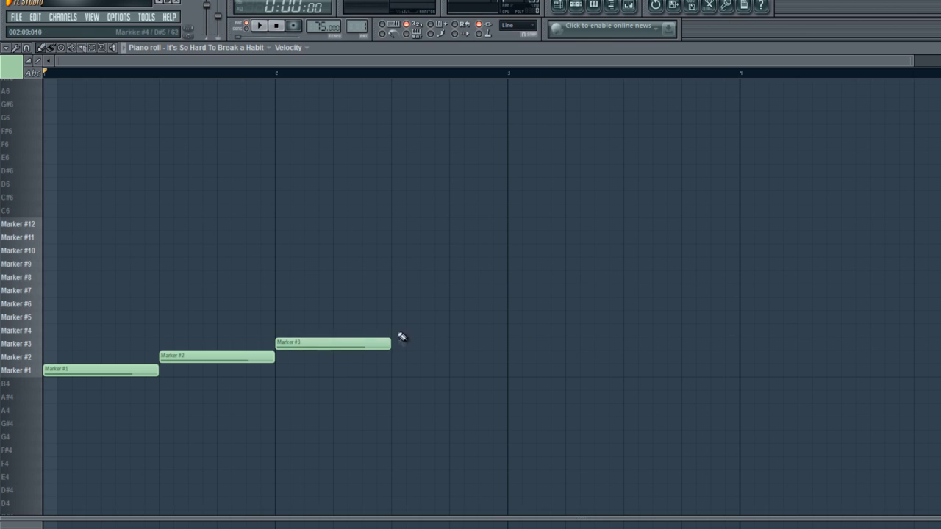
- Add consecutive half-bar notes for Marker #4 through Marker #8 after the Marker #3 note and bring up the step sequencer
click(393, 330)
click(509, 317)
click(627, 303)
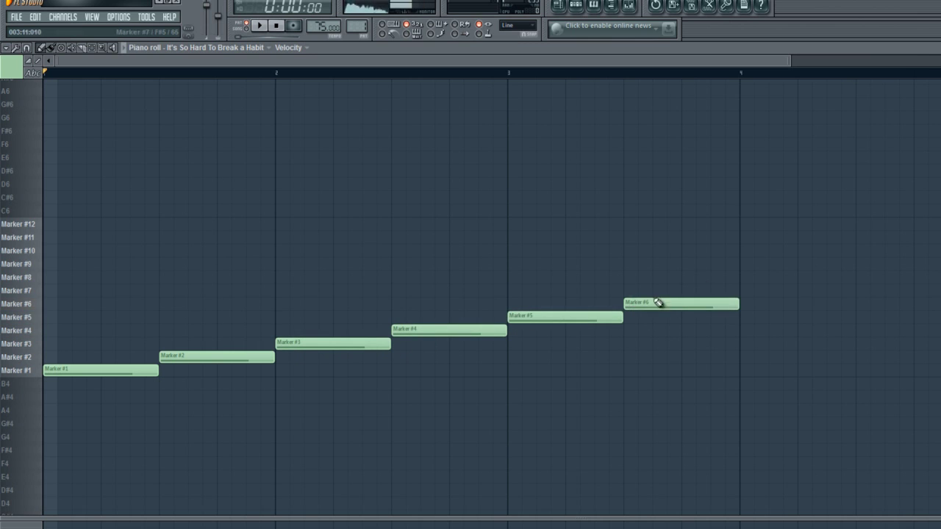
click(743, 290)
click(858, 277)
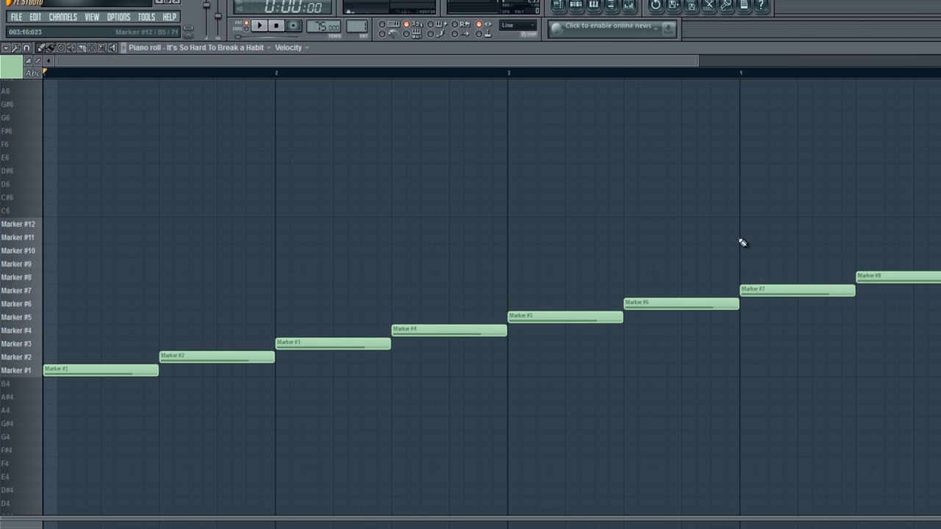
key(F6)
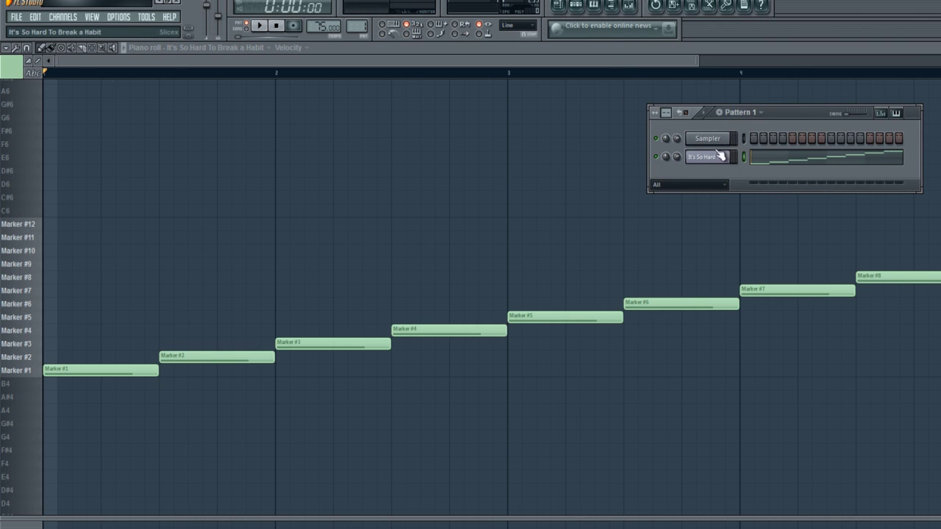
- Examine the start of the Marker #2 slice up close in the Slicex waveform and return to the step sequencer
click(711, 156)
drag(252, 335, 215, 64)
scroll(497, 362, down, 5)
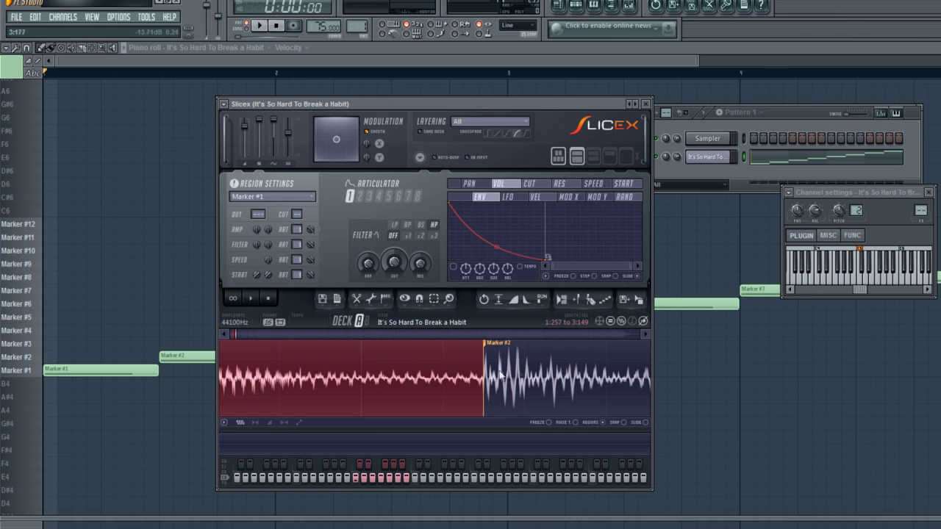
click(138, 288)
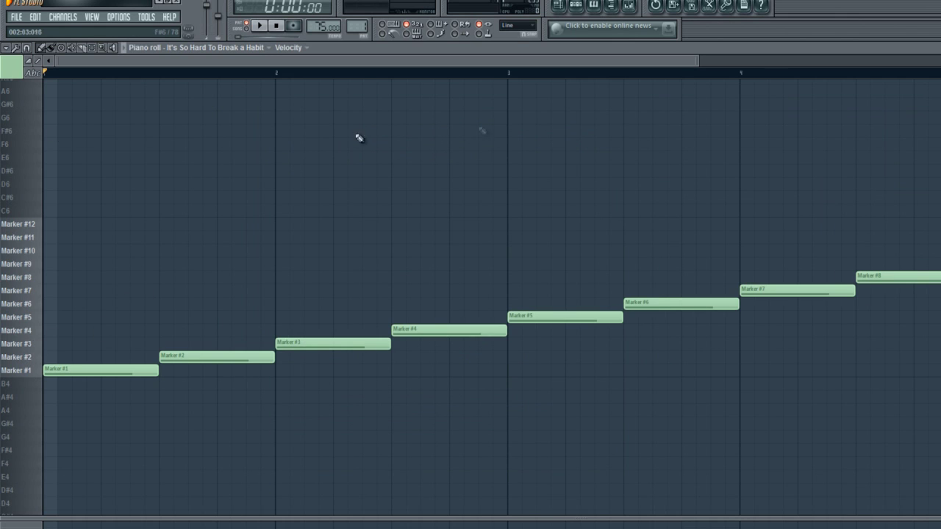
click(576, 4)
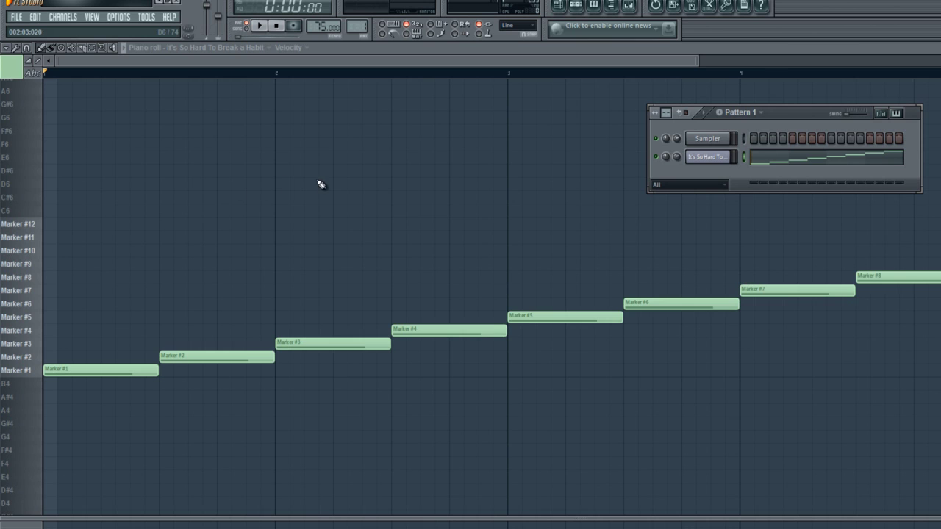
- Play the pattern from bar 1 into the Marker #8 note and stop playback
click(261, 25)
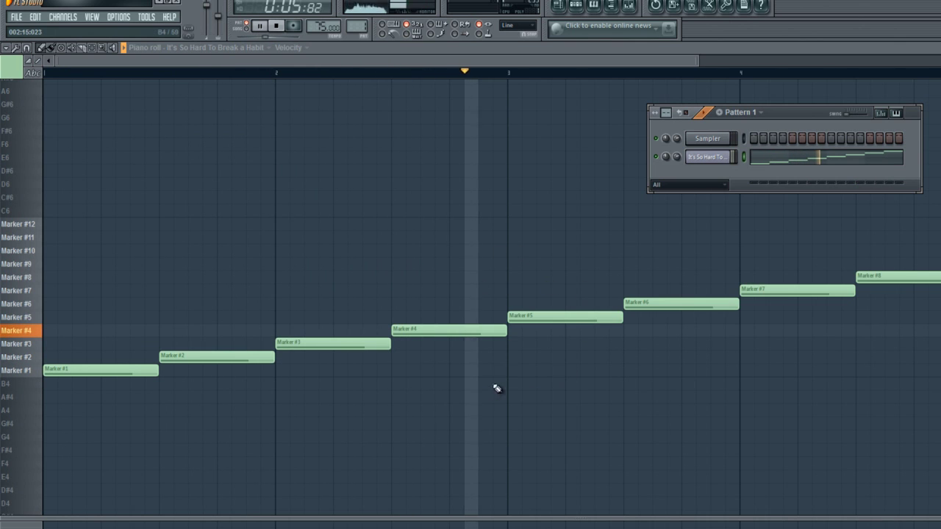
click(387, 34)
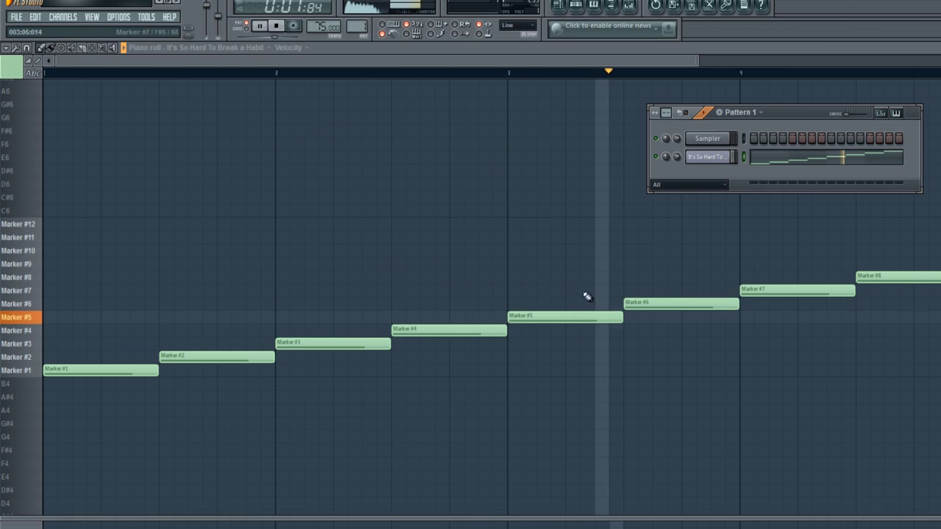
click(761, 394)
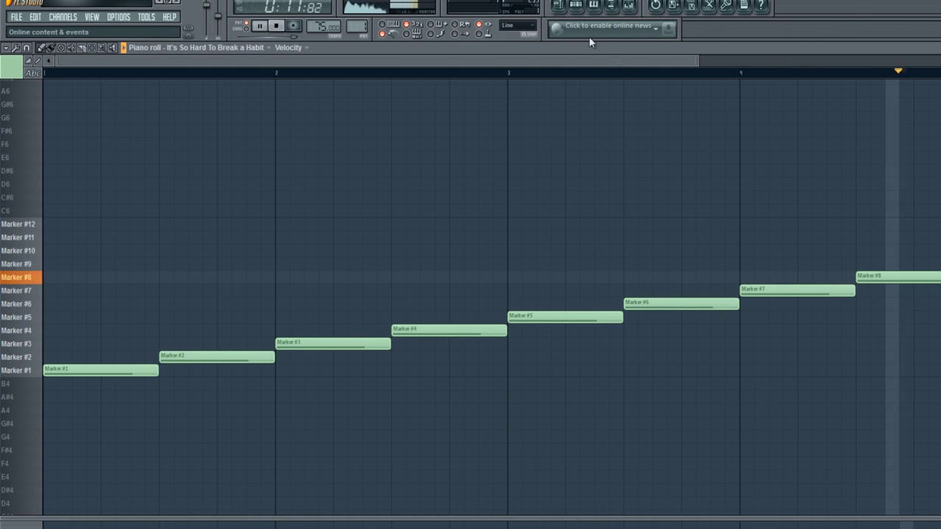
key(space)
- Shorten the Marker #8 note to a quarter bar and add consecutive quarter-bar notes for Marker #9 and Marker #10
click(919, 263)
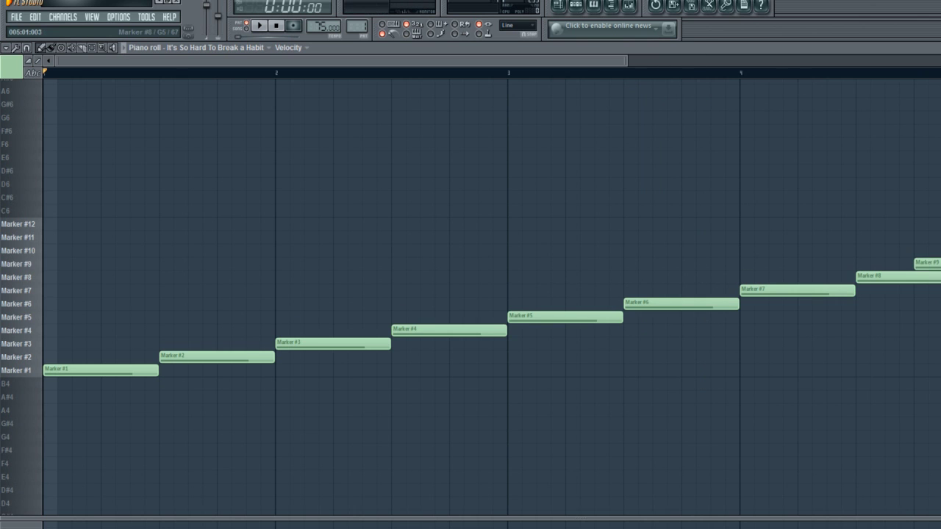
mouse_move(940, 277)
mouse_down()
mouse_move(906, 280)
mouse_move(922, 287)
mouse_up()
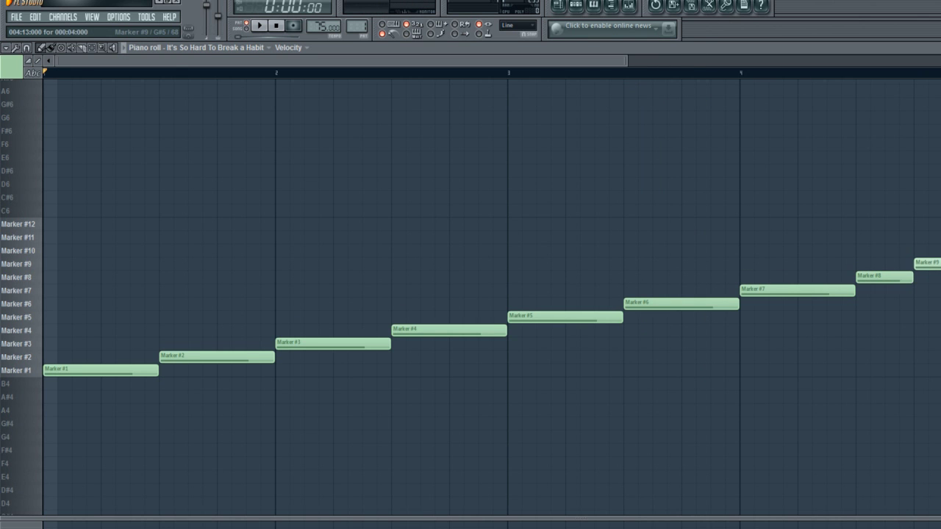
click(940, 250)
click(561, 8)
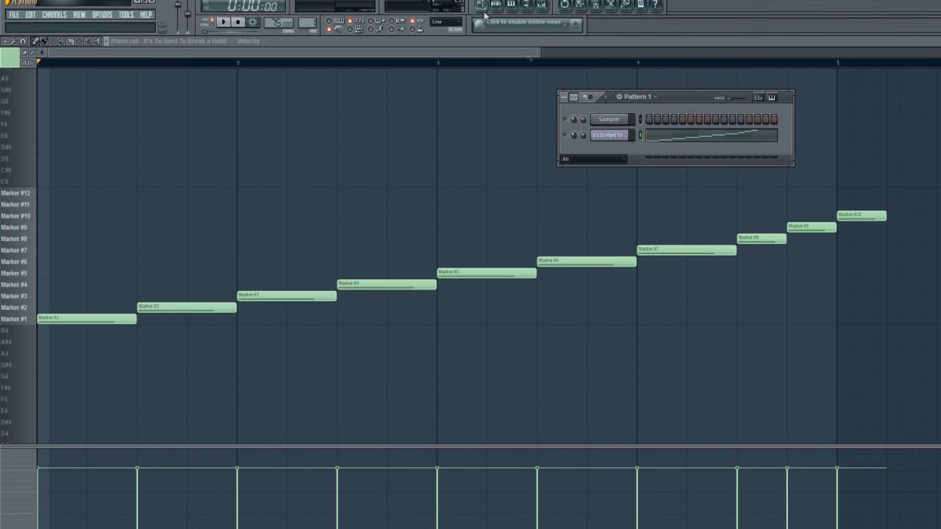
- Play the pattern with Slicex open and inspect the waveform at the start of the Marker #3 slice
click(614, 135)
drag(326, 295, 309, 528)
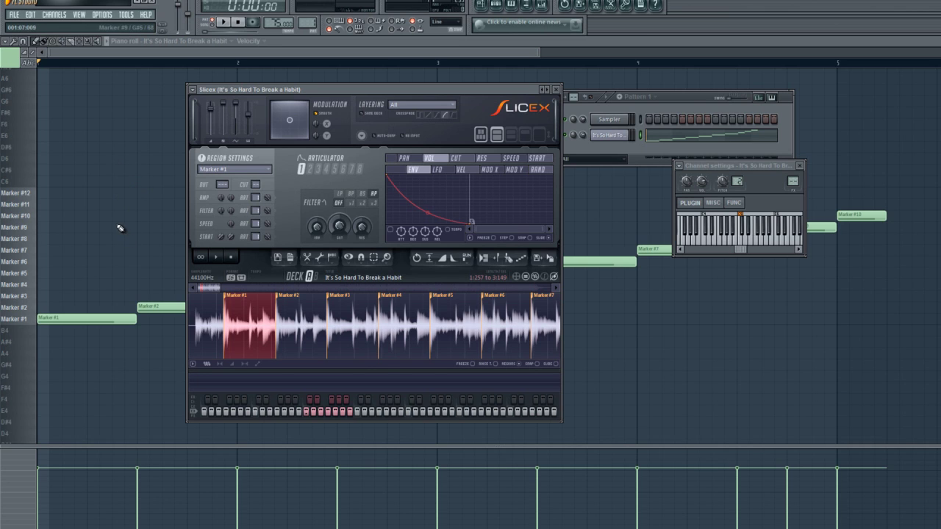
click(226, 23)
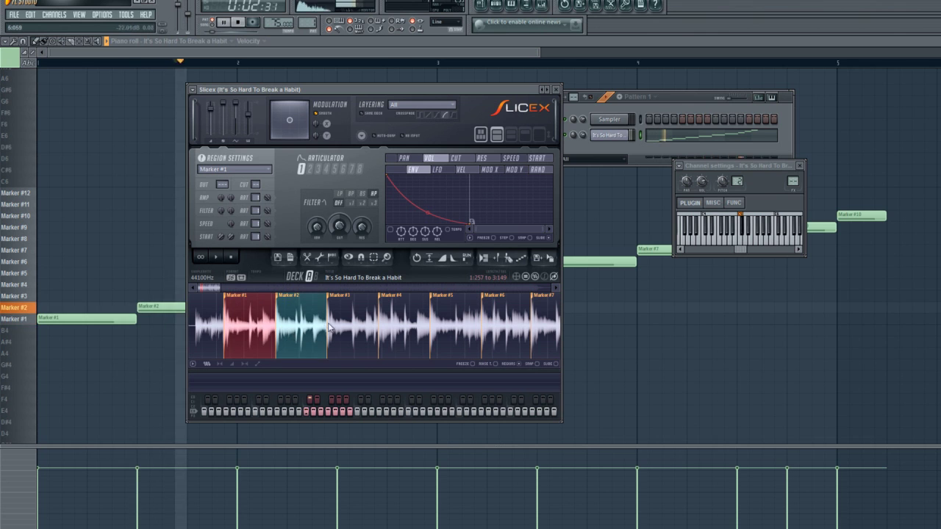
click(351, 340)
mouse_move(352, 340)
mouse_down()
mouse_move(358, 299)
mouse_move(337, 192)
mouse_up()
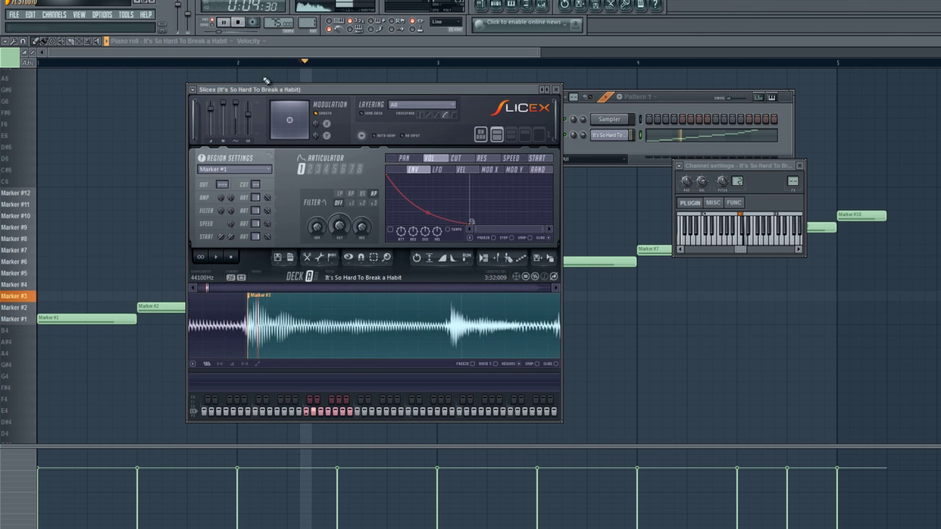
key(space)
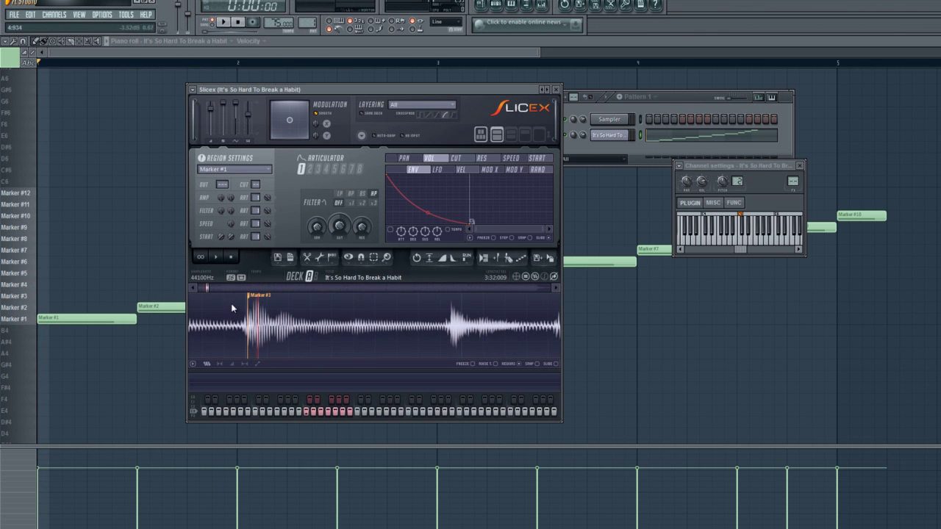
scroll(232, 309, down, 5)
click(128, 187)
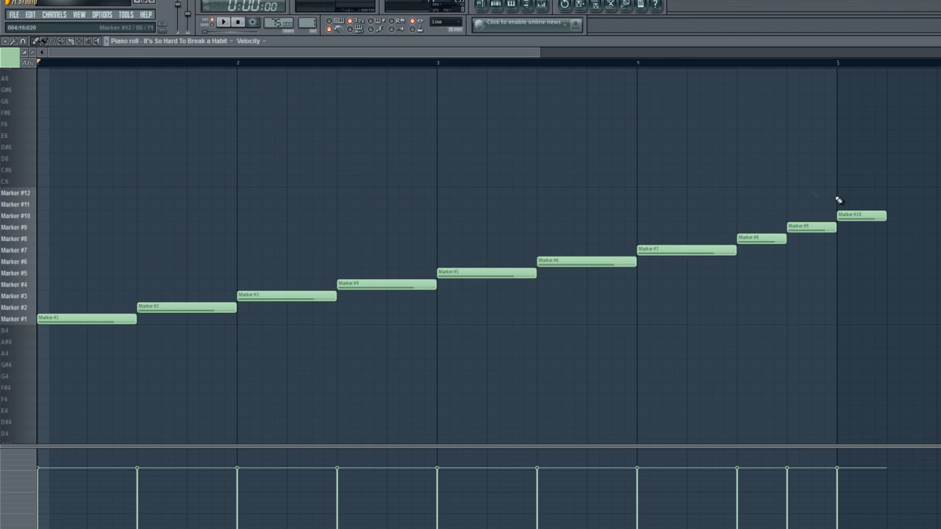
- Delete the Marker #10 note at bar 5 and open the playlist
right_click(874, 215)
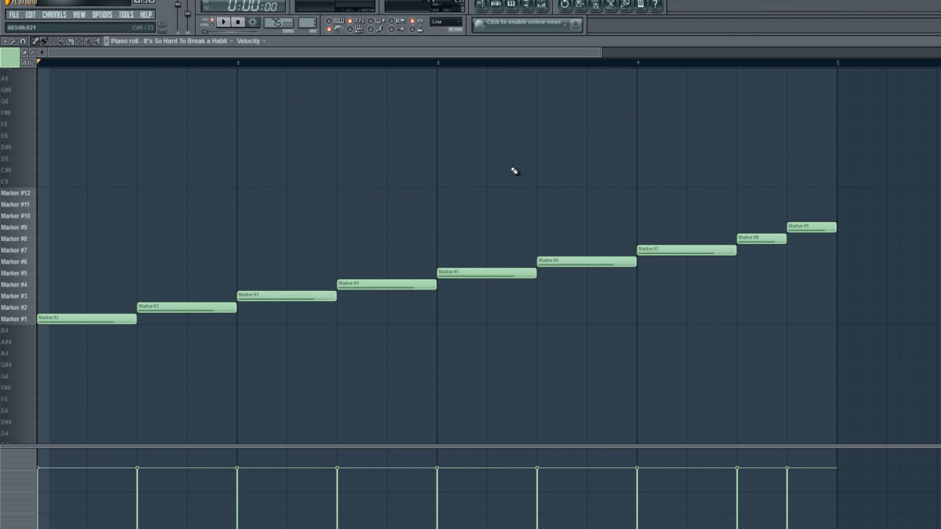
scroll(370, 188, down, 2)
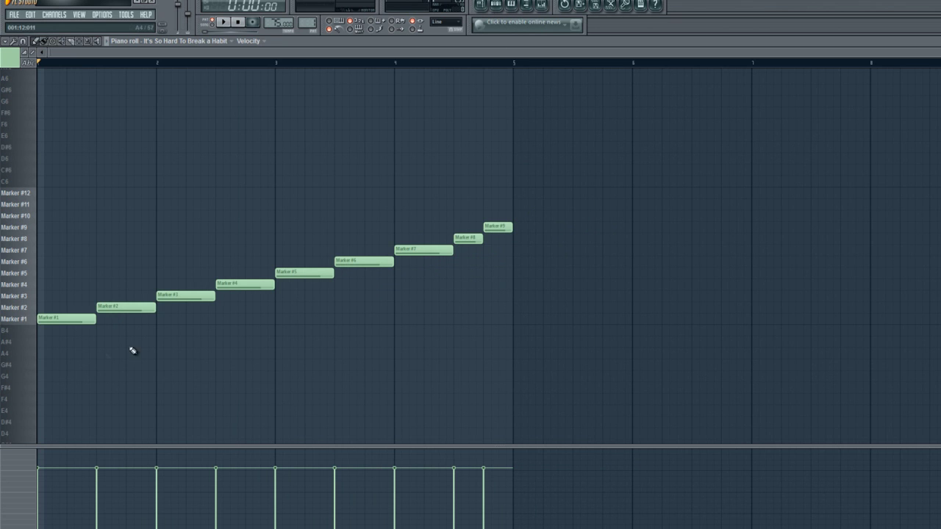
click(484, 5)
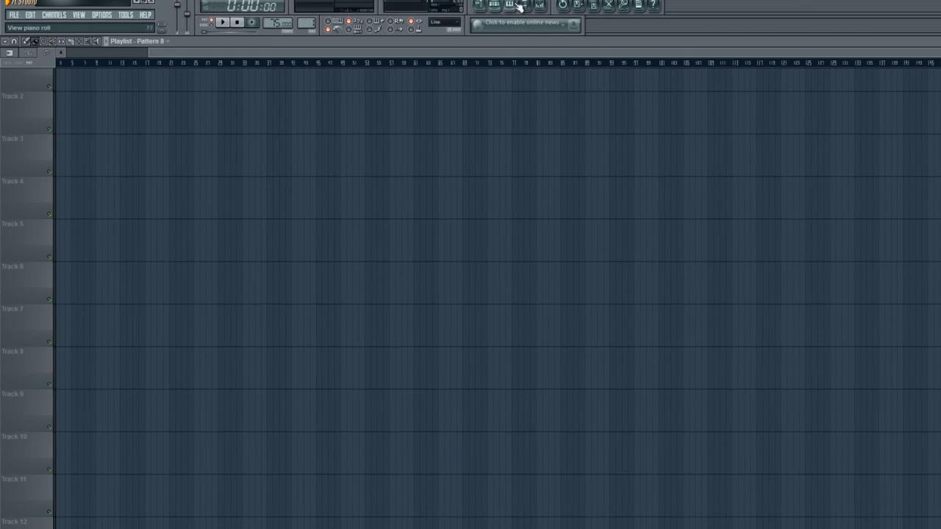
- Enlarge the playlist's pattern block area and place a Pattern 1 block at bar 1
click(505, 9)
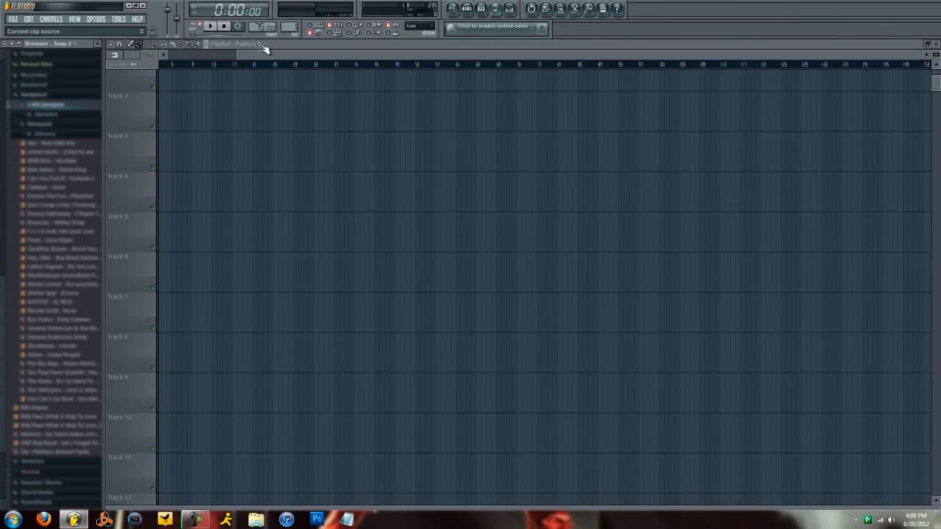
click(467, 9)
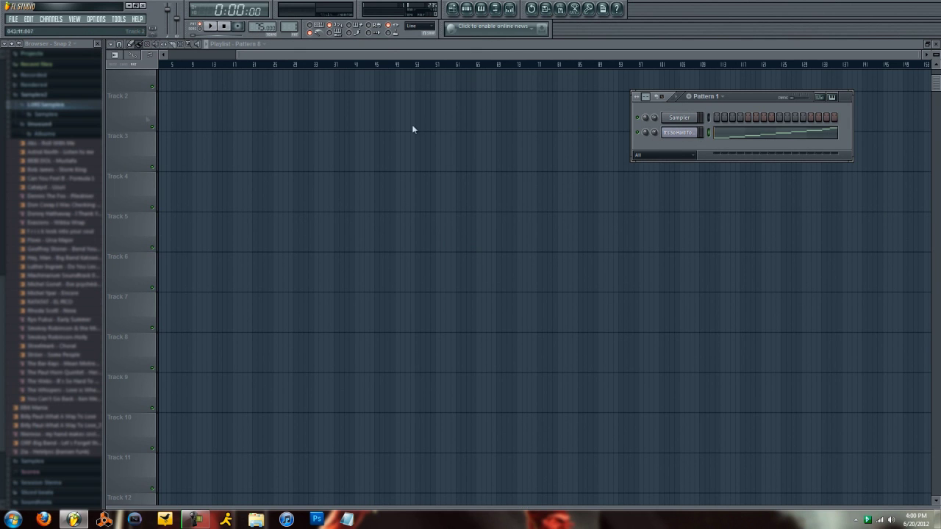
drag(354, 503, 294, 128)
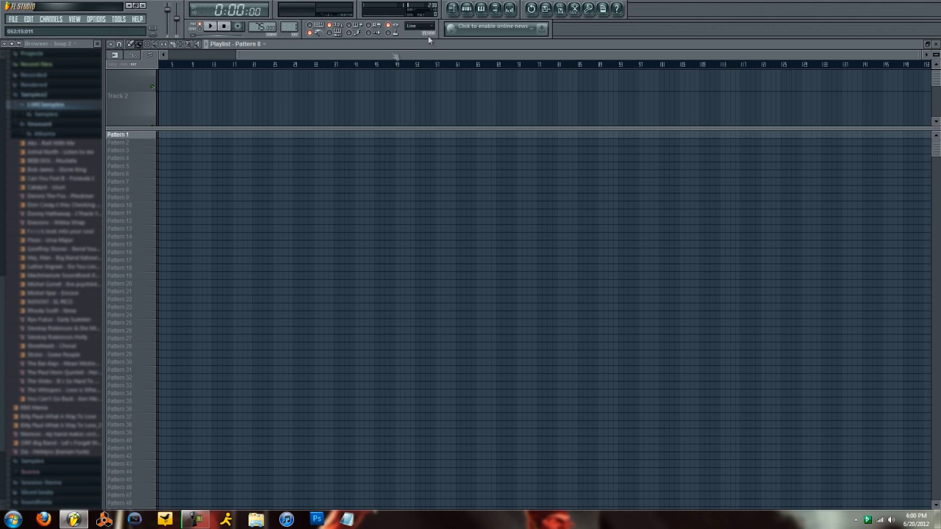
drag(169, 136, 526, 159)
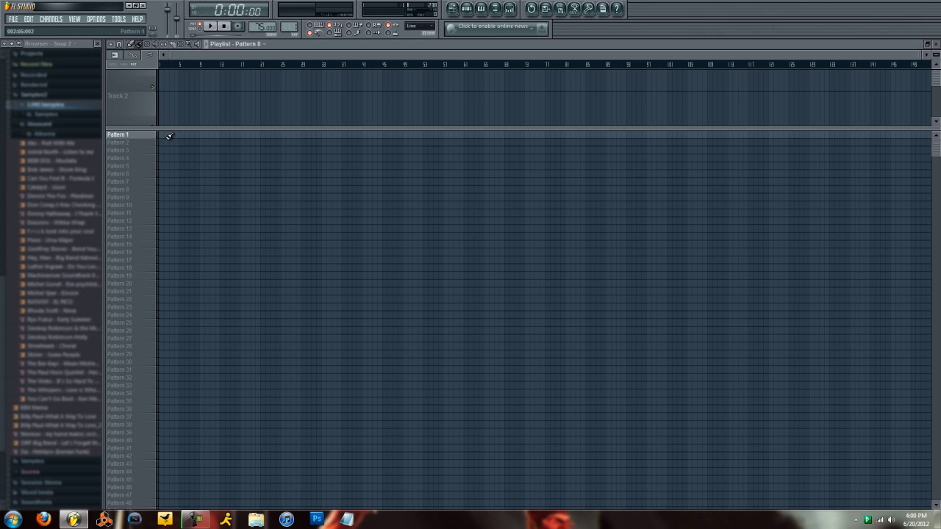
click(165, 134)
- Collapse the open sample folders in the browser and rename Pattern 1 as Sample2
click(44, 105)
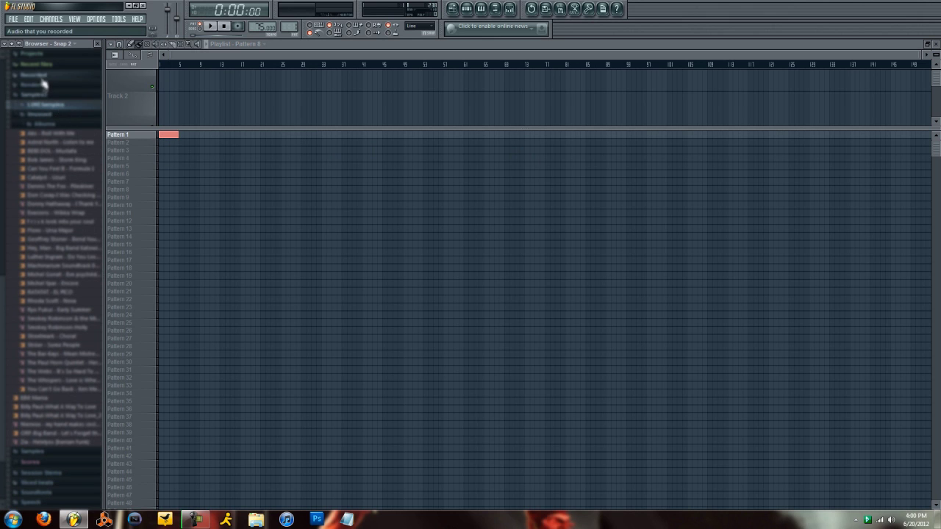
click(41, 96)
right_click(137, 137)
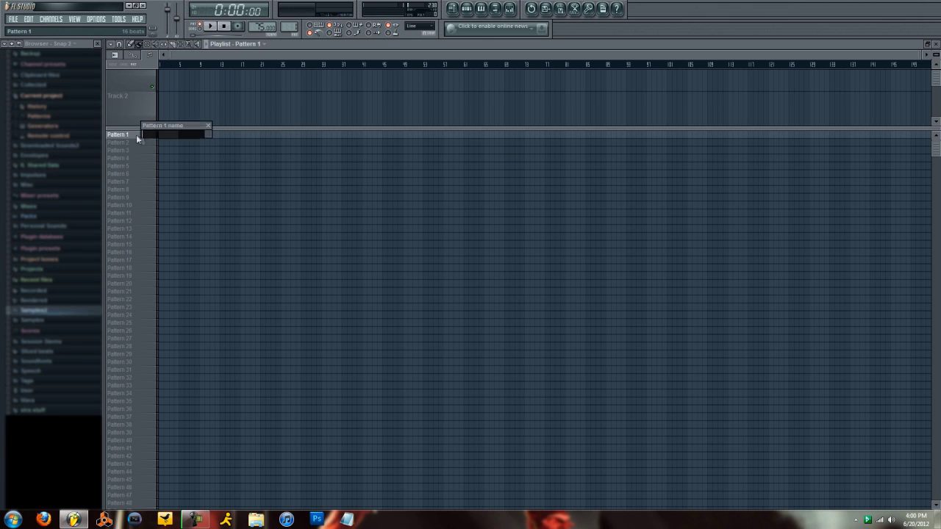
text(Sample2)
key(Return)
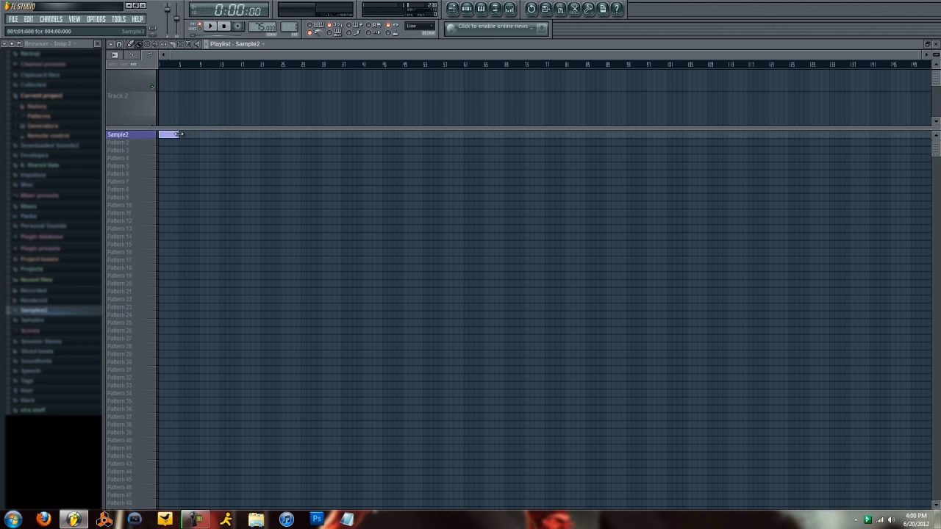
- Fill the Sample2 row with back-to-back blocks through bar 48 and select Pattern 2
drag(183, 134, 402, 134)
scroll(164, 143, up, 3)
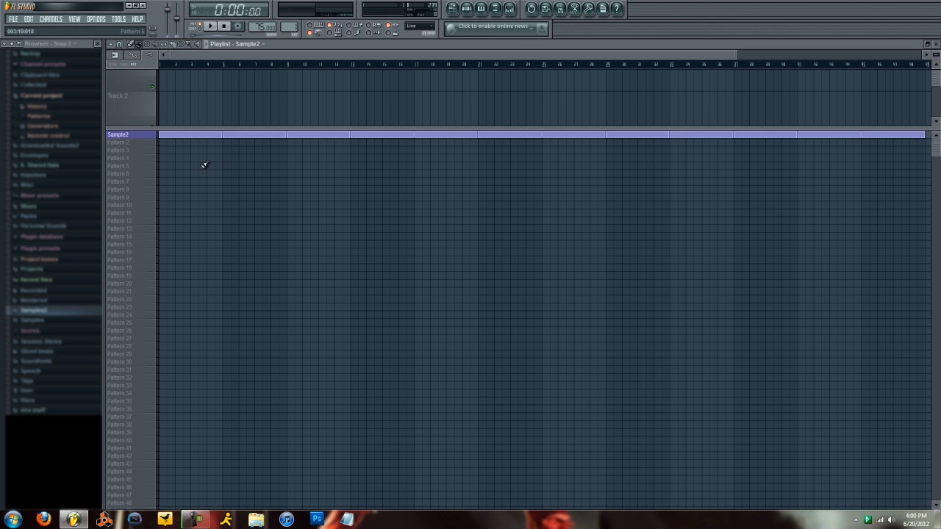
click(141, 142)
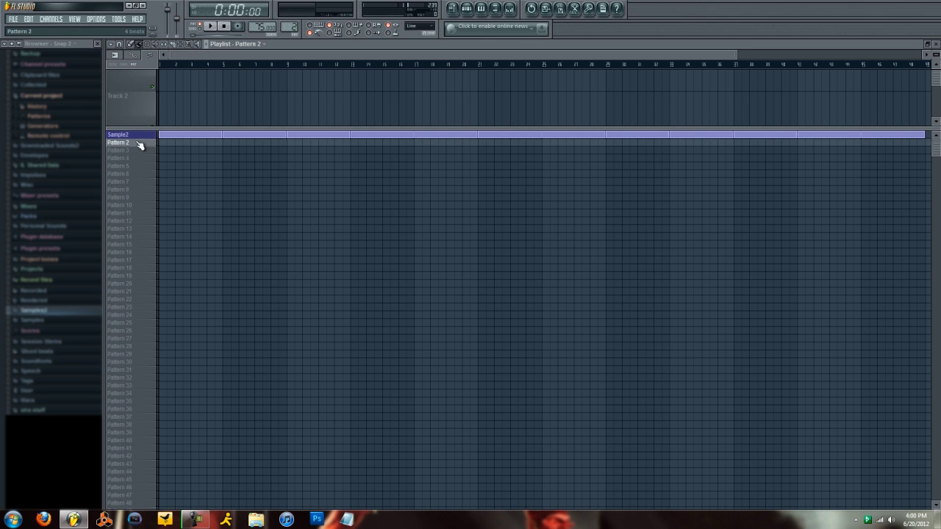
- Browse the drum kits in the downloaded sounds folder and expand one kit's kicks folder
click(79, 147)
click(70, 376)
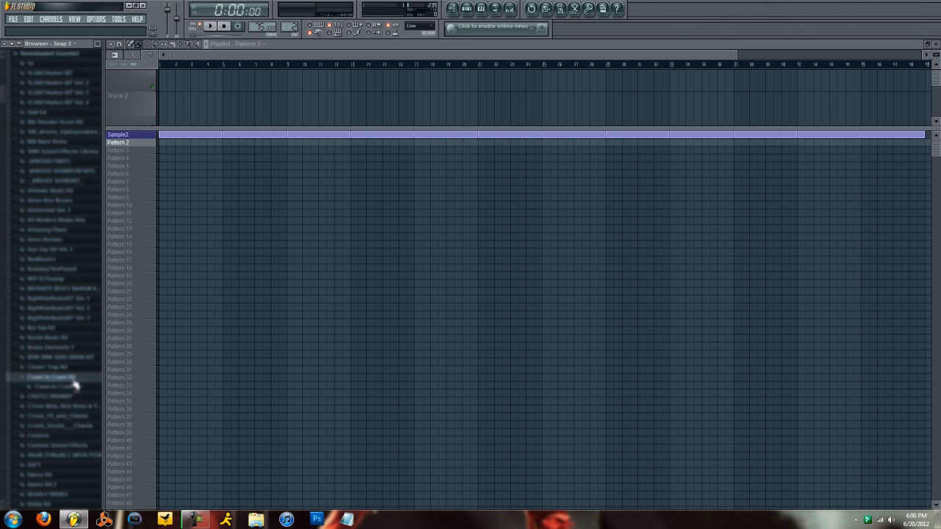
click(76, 388)
click(71, 377)
scroll(64, 378, down, 4)
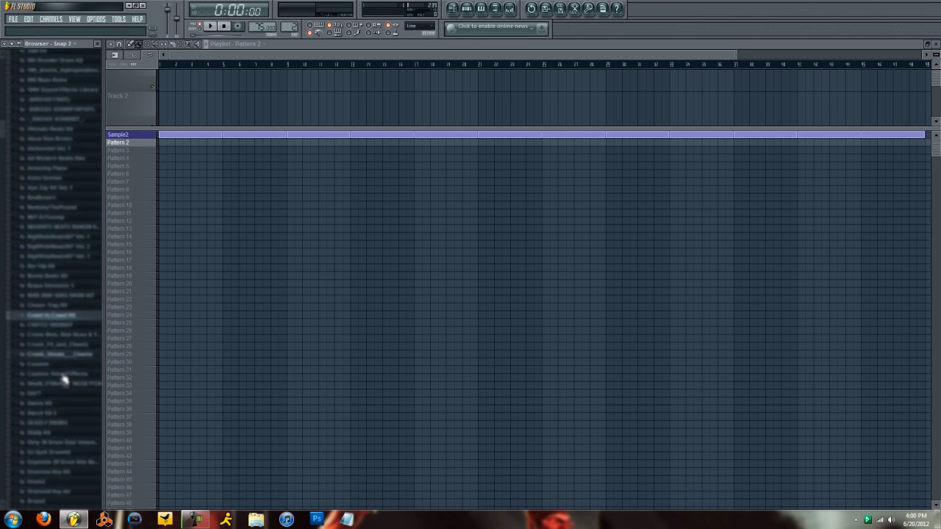
click(71, 365)
click(70, 376)
click(73, 388)
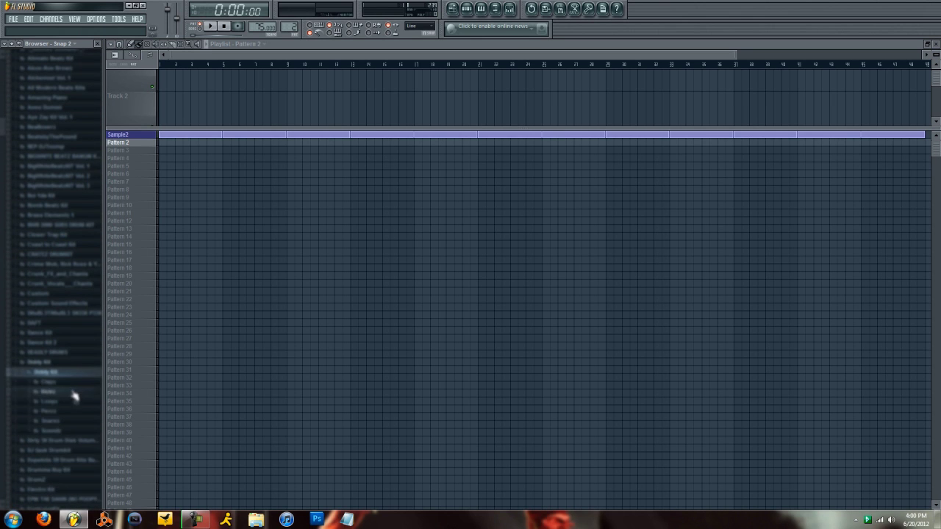
click(73, 394)
- Preview kick samples and load Kick 32 into the Sampler channel
click(75, 321)
click(72, 395)
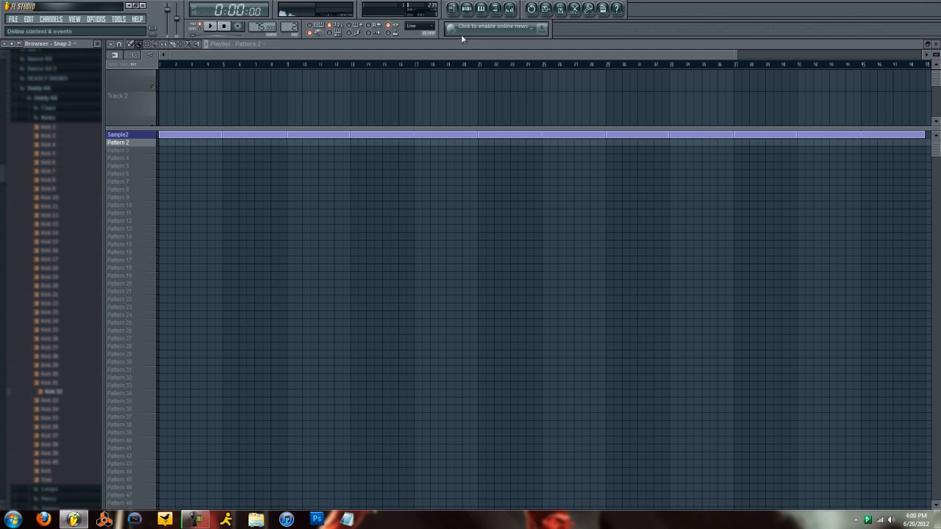
click(466, 9)
drag(65, 395, 676, 118)
click(165, 68)
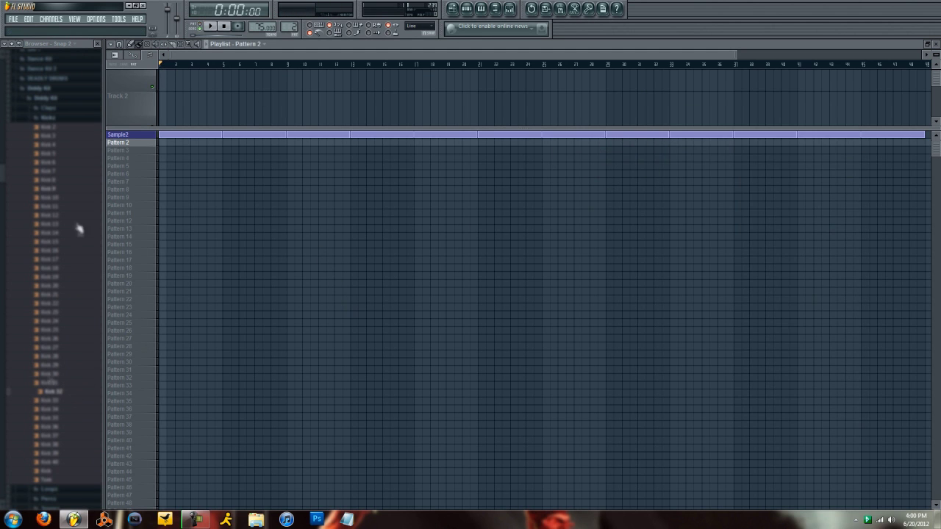
- Preview samples in the same kit's snares folder and add Snare 30 as a new channel
click(51, 117)
click(55, 147)
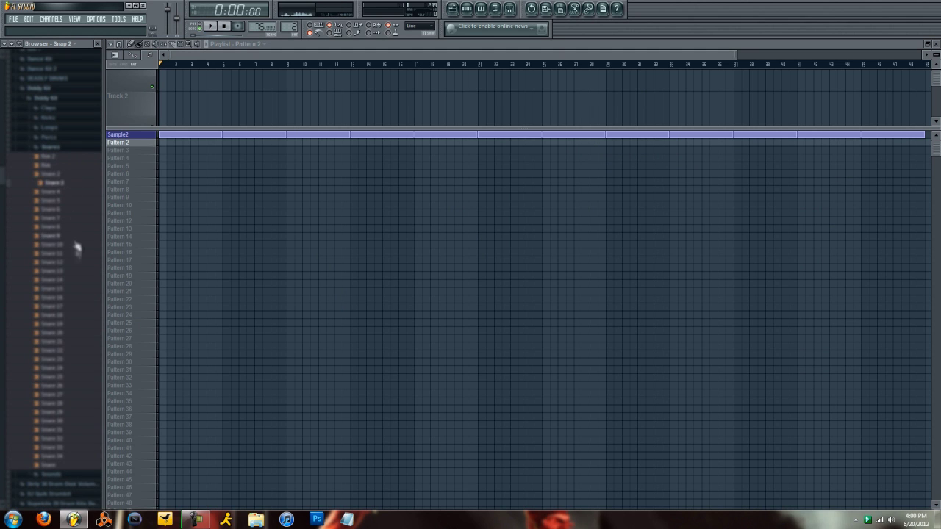
click(59, 421)
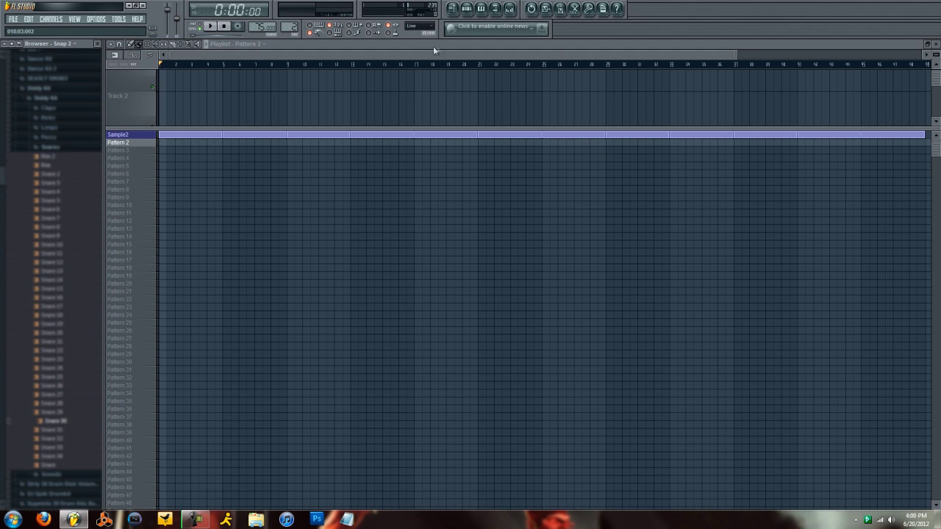
click(476, 11)
drag(64, 421, 682, 149)
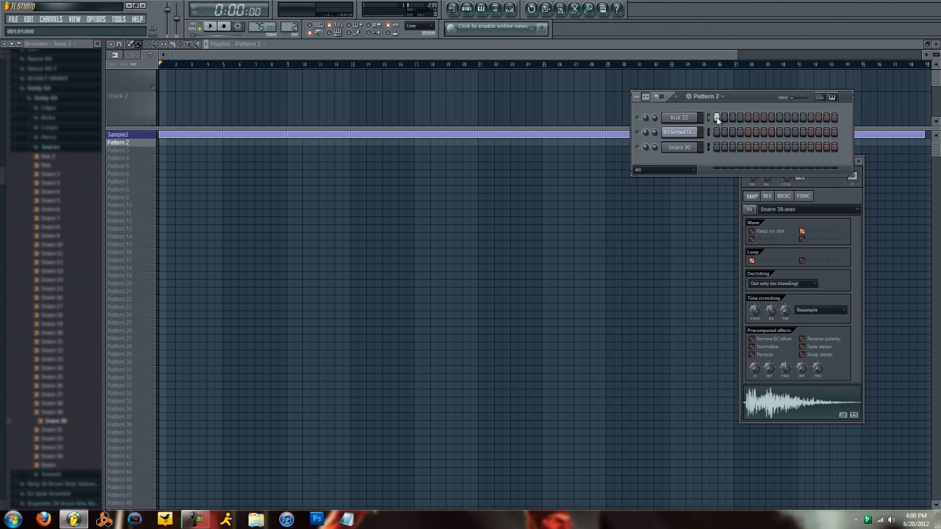
- Program Kick 32 on steps 1, 9 and 11 and Snare 30 on steps 5 and 13 of Pattern 2
drag(754, 102, 350, 184)
key(space)
click(363, 222)
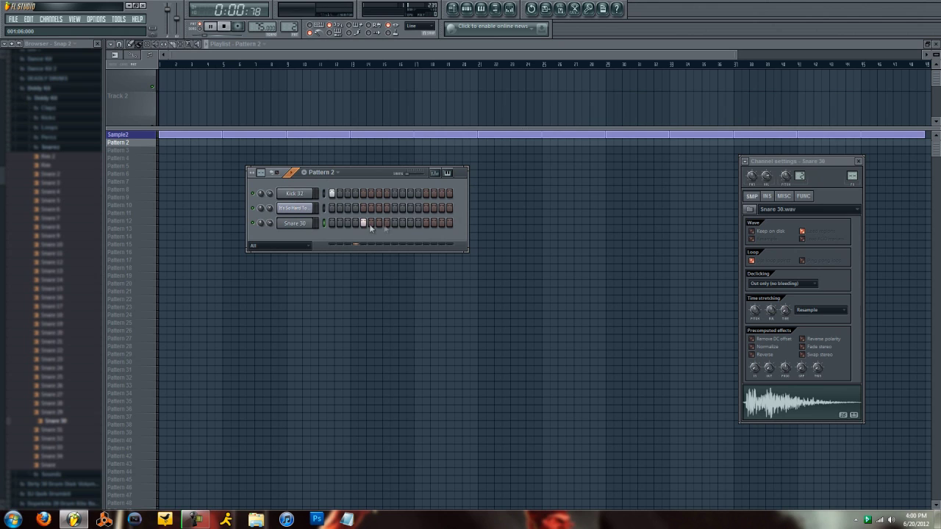
click(410, 193)
click(426, 223)
key(space)
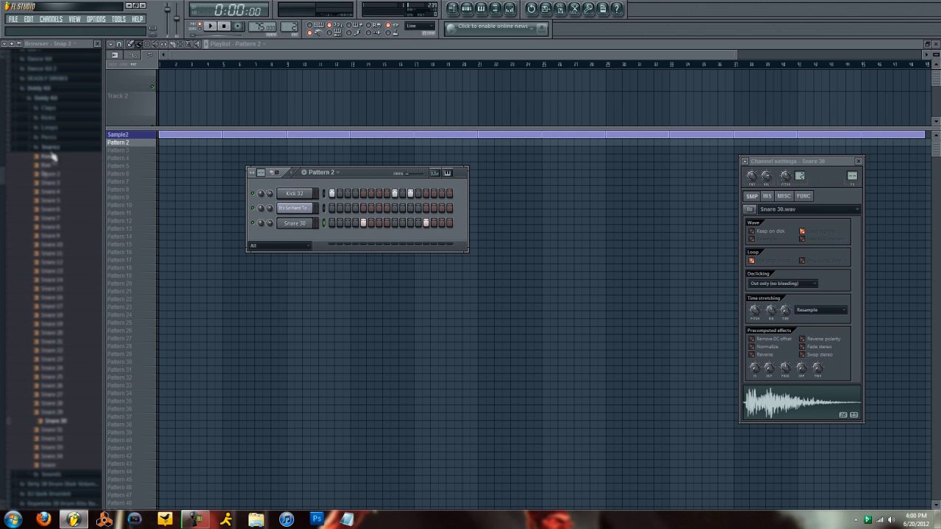
- Browse the same kit's percussion folder and add Hit 14 as a new channel
click(50, 147)
click(50, 136)
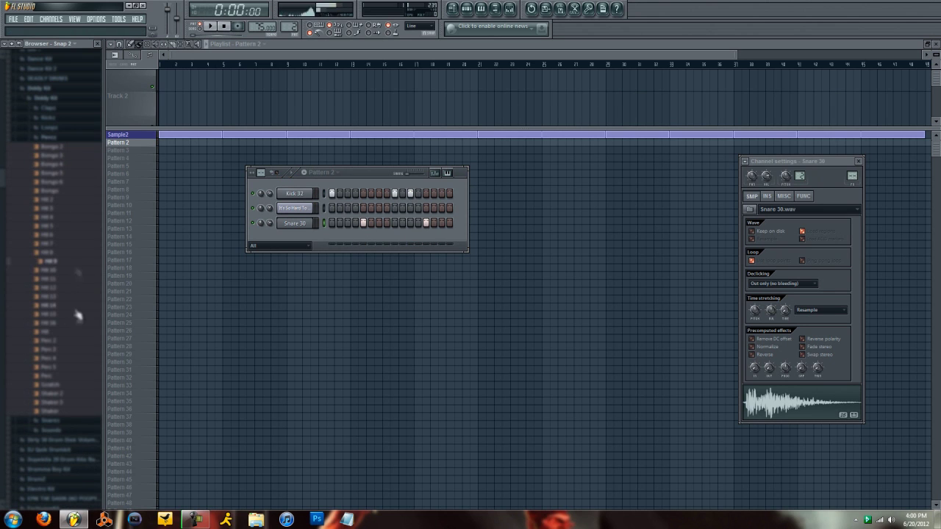
drag(61, 305, 286, 239)
- Place Hit 14 on steps 1 to 5 of Pattern 2 and audition the beat
click(332, 238)
click(347, 238)
key(space)
click(356, 239)
click(363, 239)
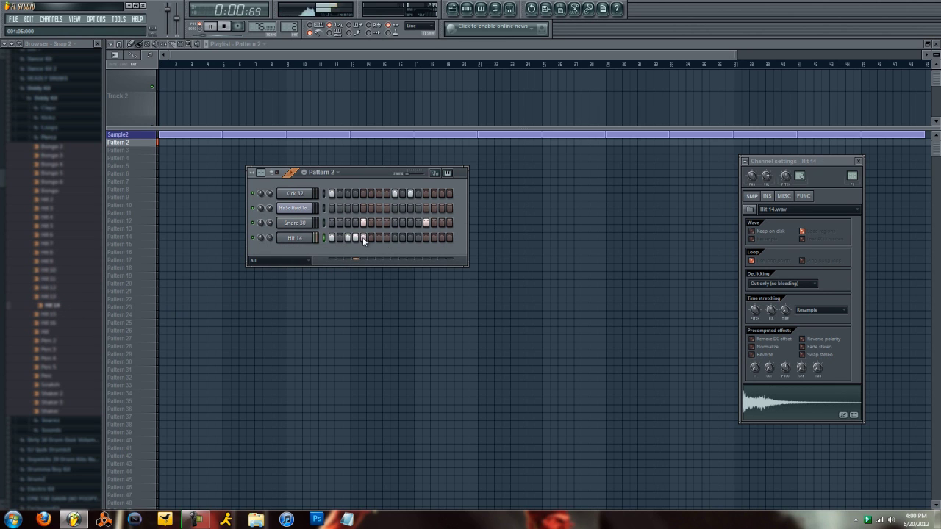
key(space)
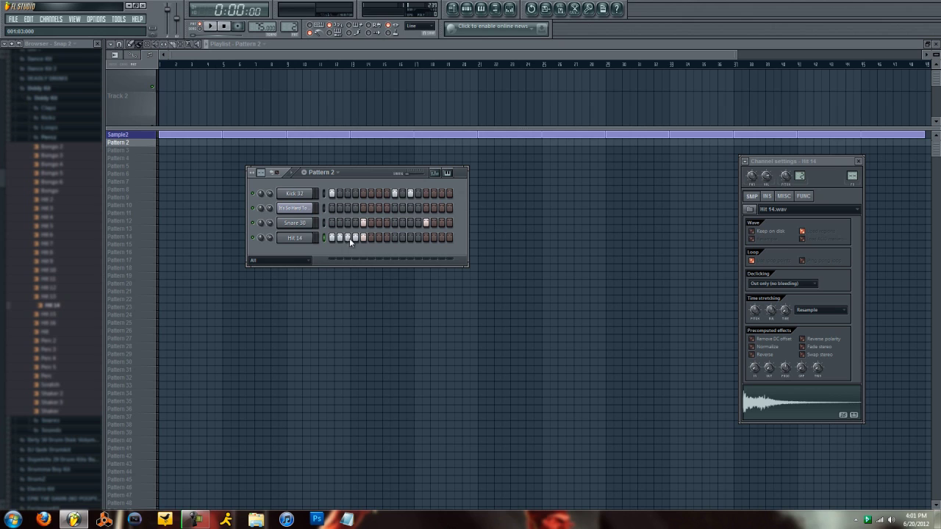
- Clear Hit 14's step 4 and add hits on steps 7 to 9, 11 and 13 to 15
key(space)
click(379, 238)
click(386, 238)
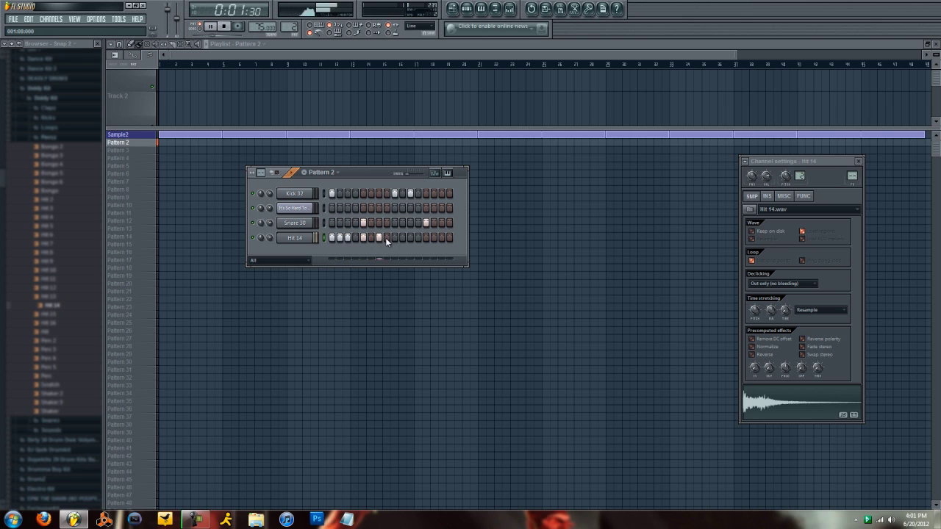
click(395, 238)
key(space)
click(403, 238)
click(410, 237)
click(425, 237)
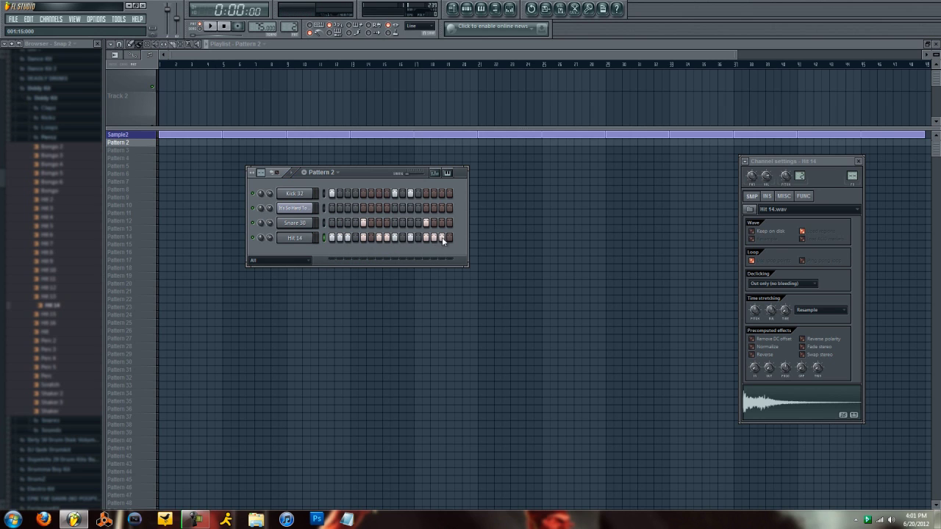
- Fill the Pattern 2 row with back-to-back blocks through bar 28 and play back the arrangement
click(177, 157)
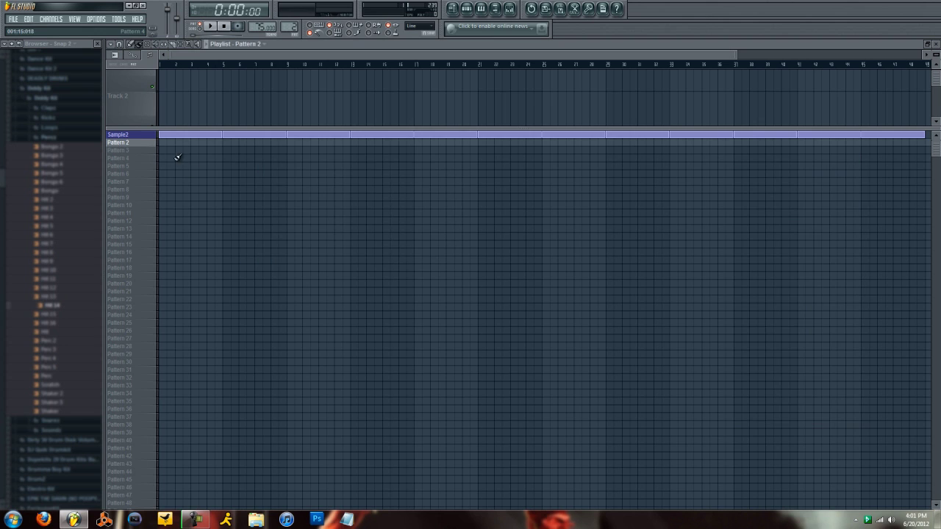
drag(164, 140, 605, 144)
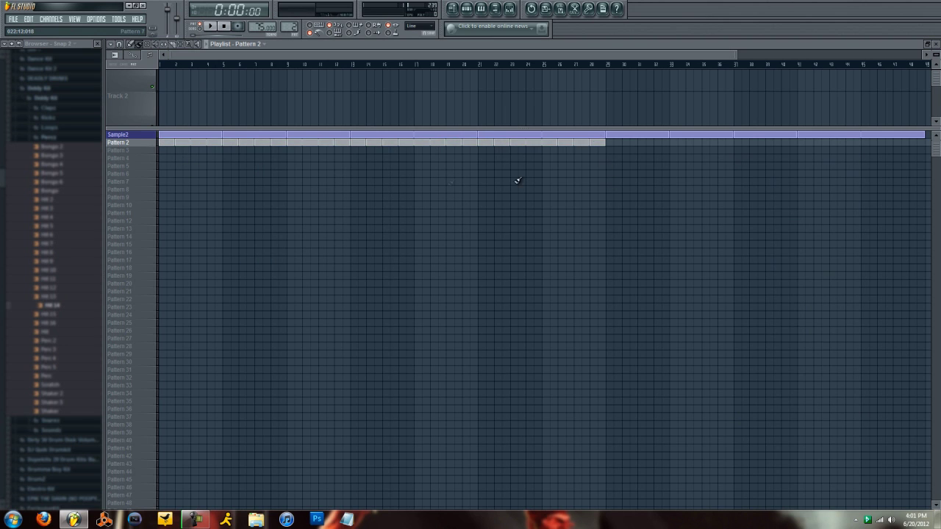
click(212, 28)
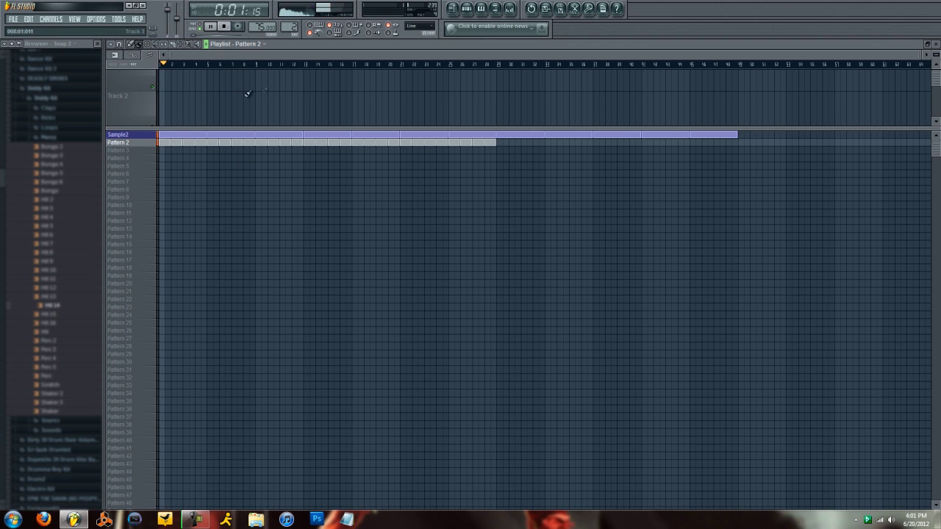
click(470, 10)
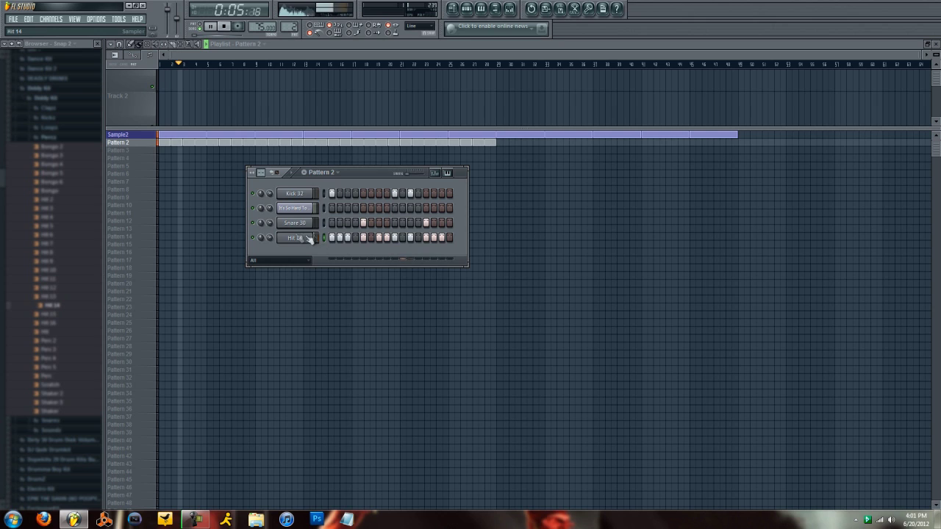
key(space)
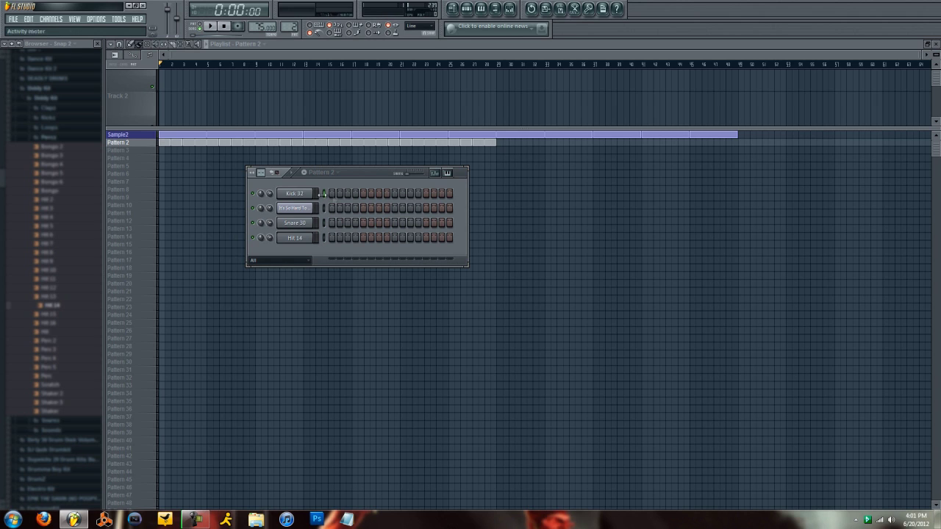
- Select the Sample2 pattern and reopen the Slicex instrument holding the chopped soul song
click(136, 135)
click(466, 8)
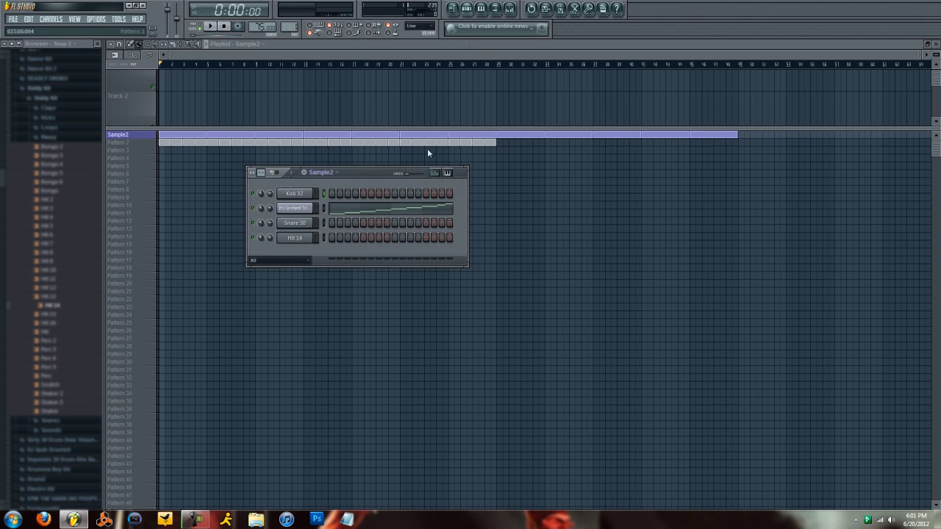
click(294, 208)
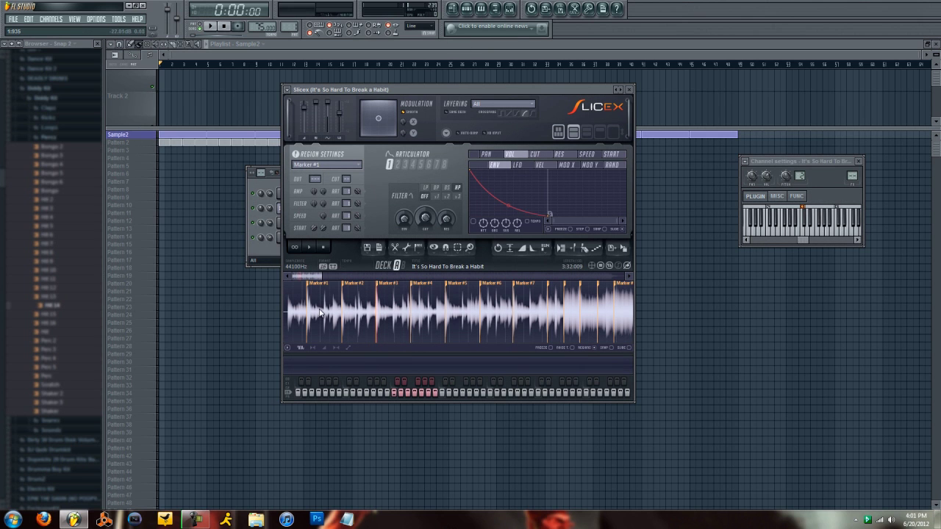